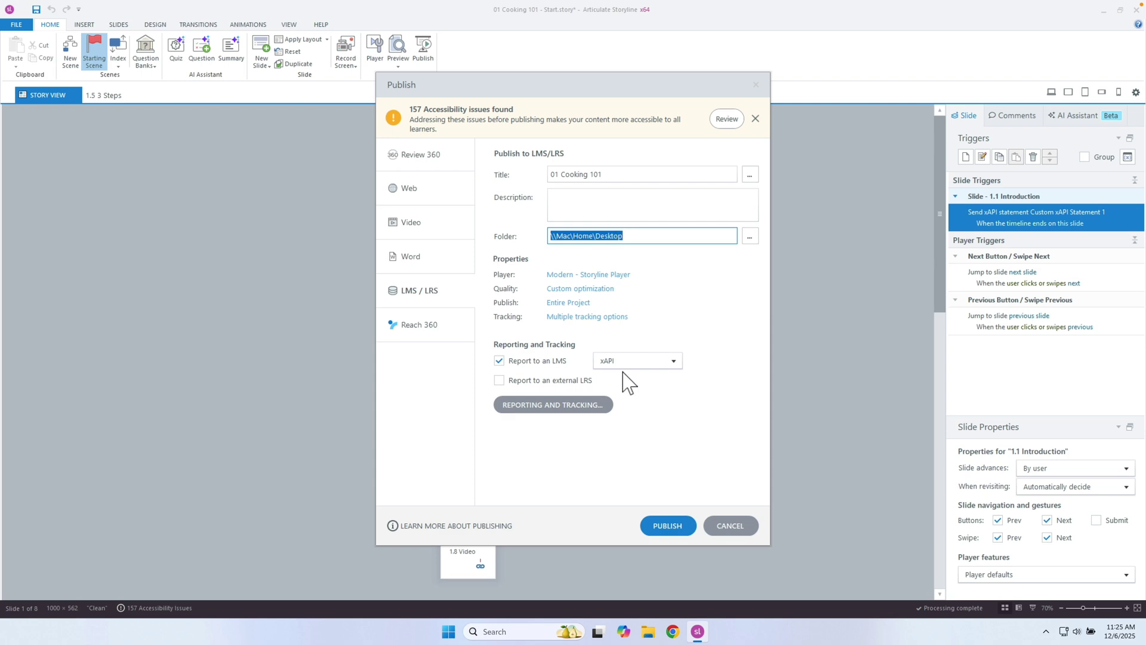
Step: Publish the whole Cooking 101 project for LMS/LRS with xAPI reporting to the Desktop folder
left_click(638, 361)
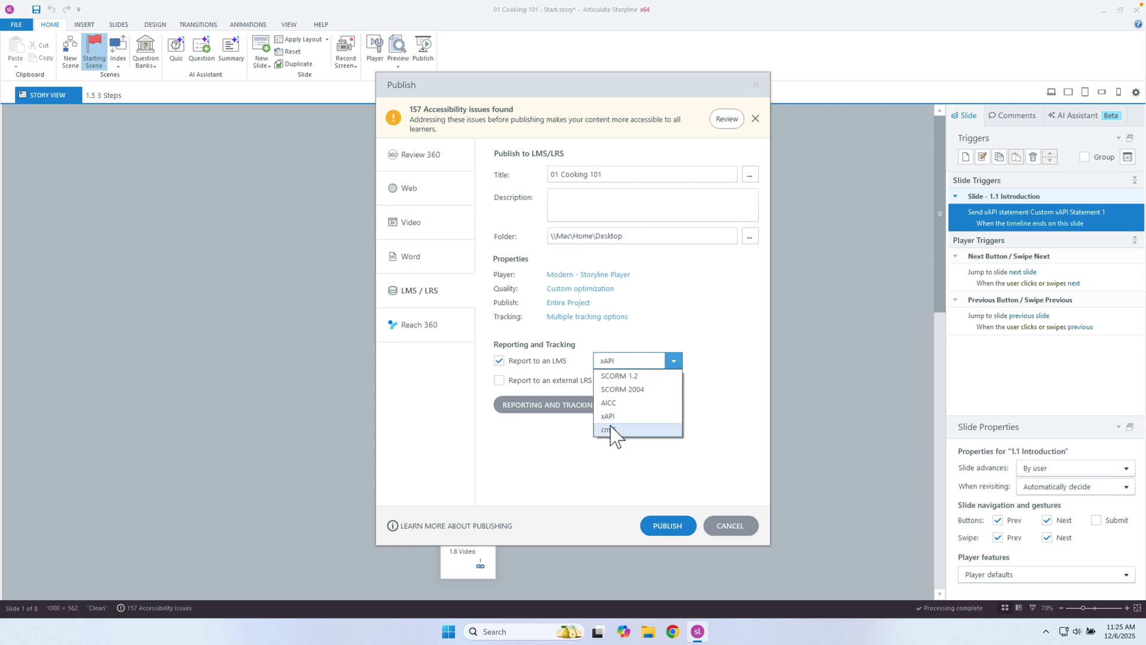
left_click(690, 377)
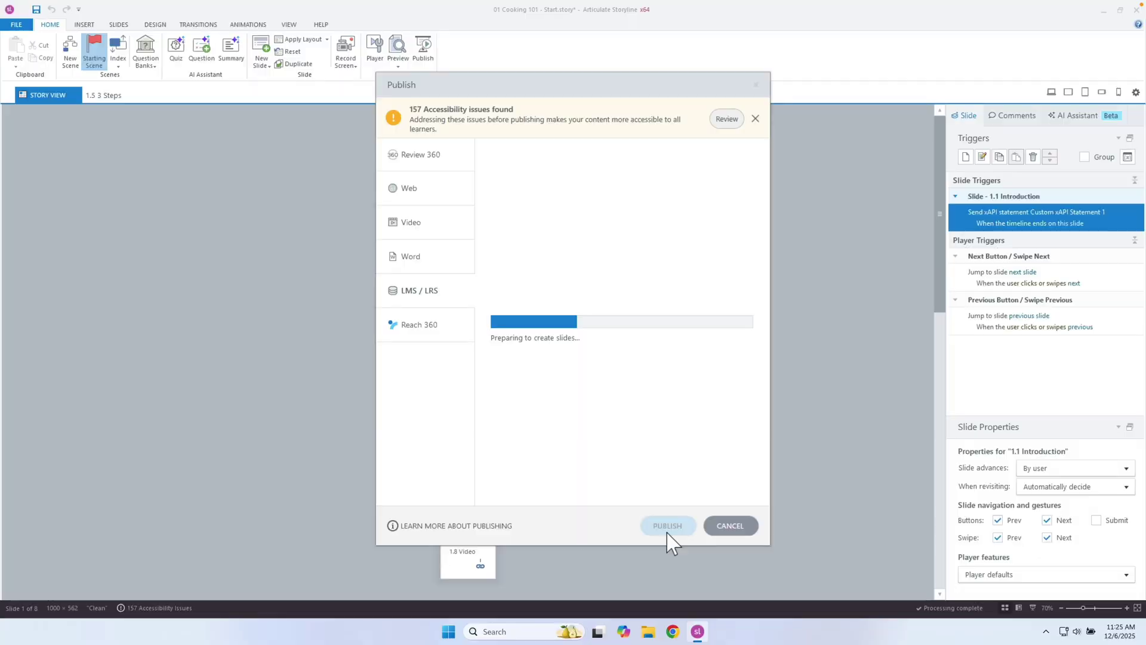
Step: Switch to the Mac desktop, narrow the Safari window to uncover the desktop files, and select the published Storyline output folder
key("ctrl+Left")
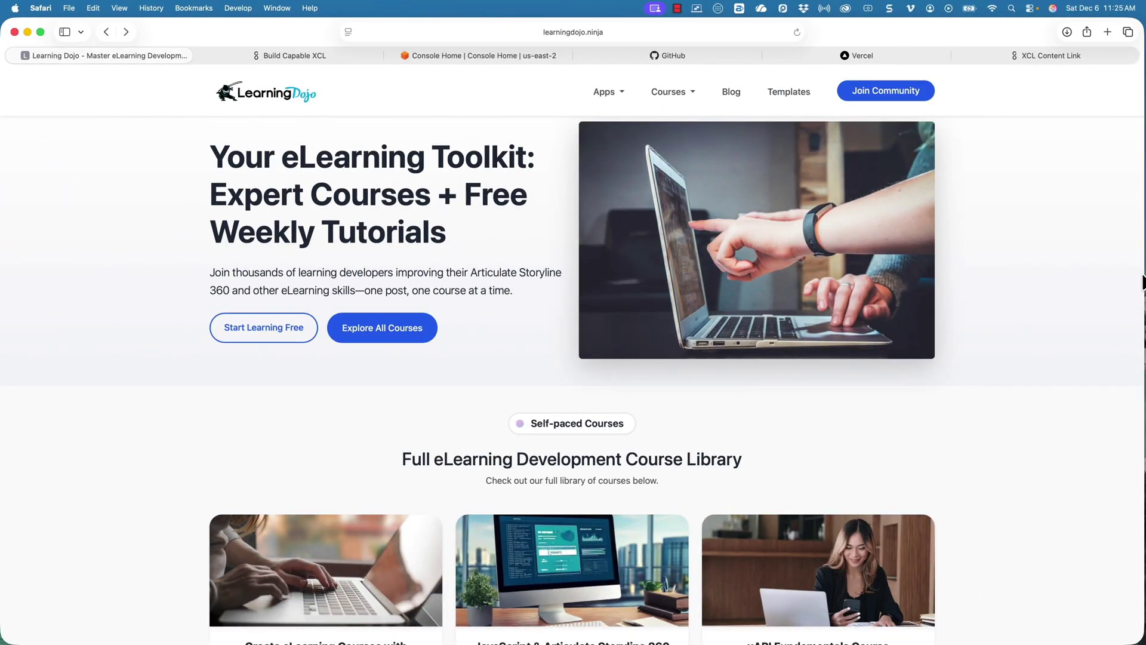
left_click_drag(1135, 272, 1070, 143)
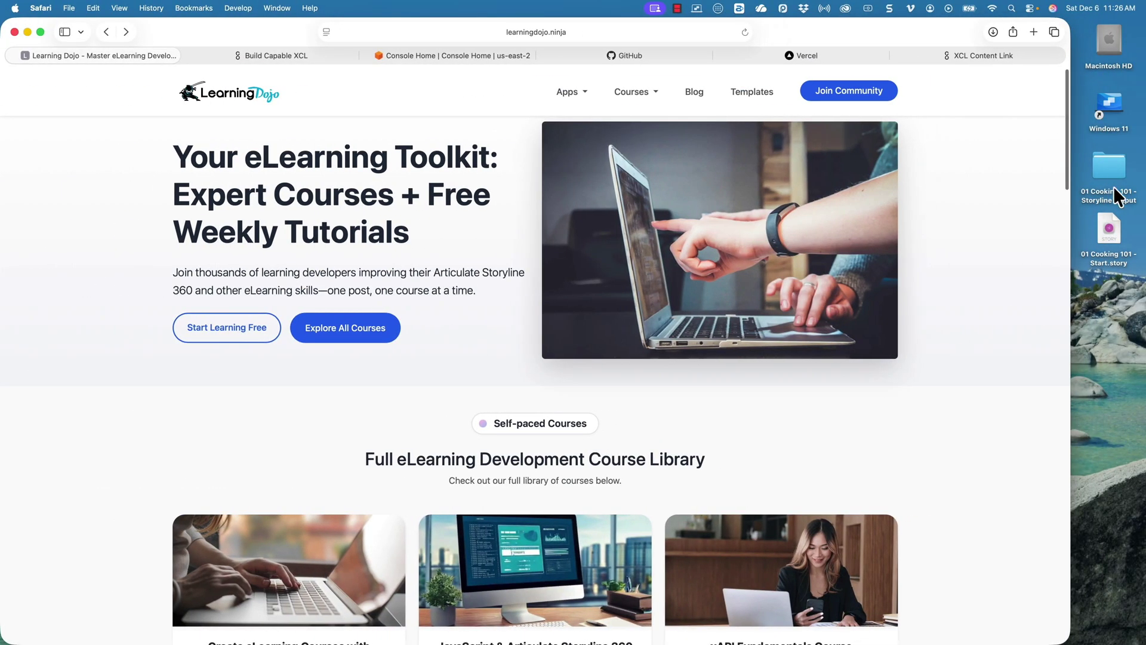
left_click(1115, 177)
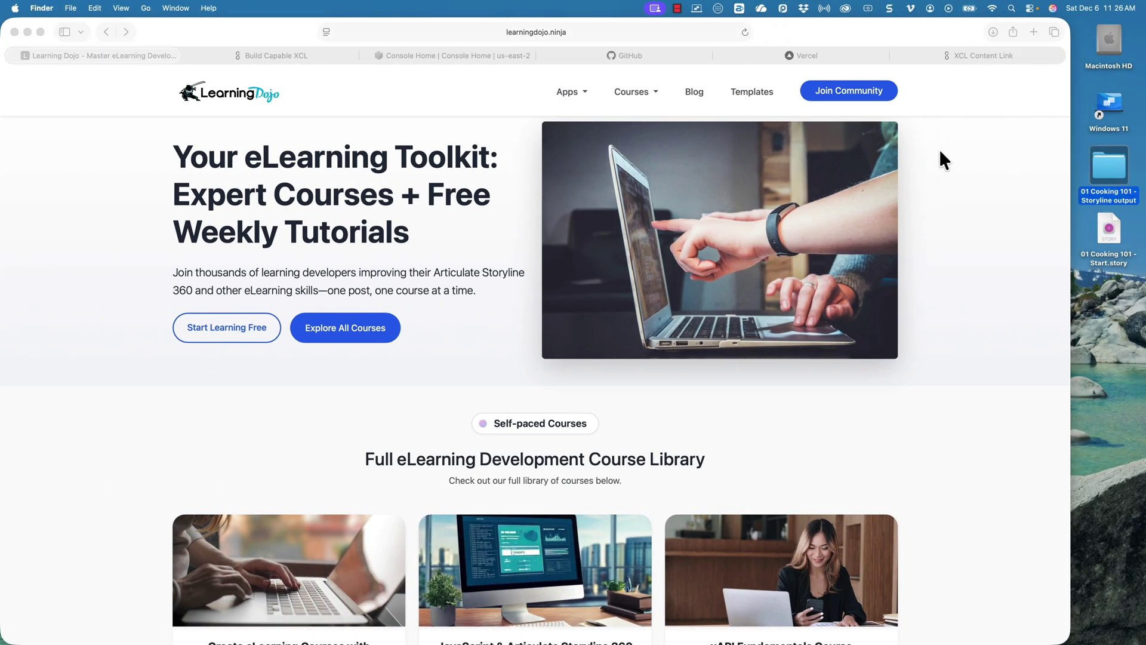
Step: Switch to the AWS console in Safari and open the ldtestcourses bucket in Amazon S3
left_click(431, 52)
left_click(432, 53)
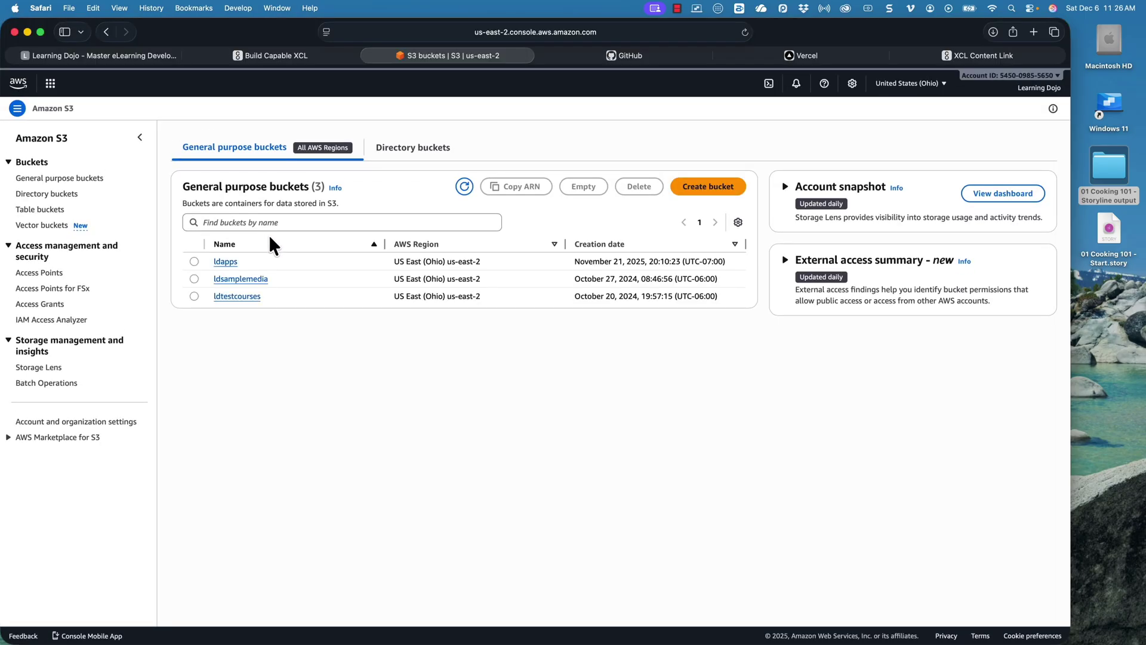
left_click(238, 296)
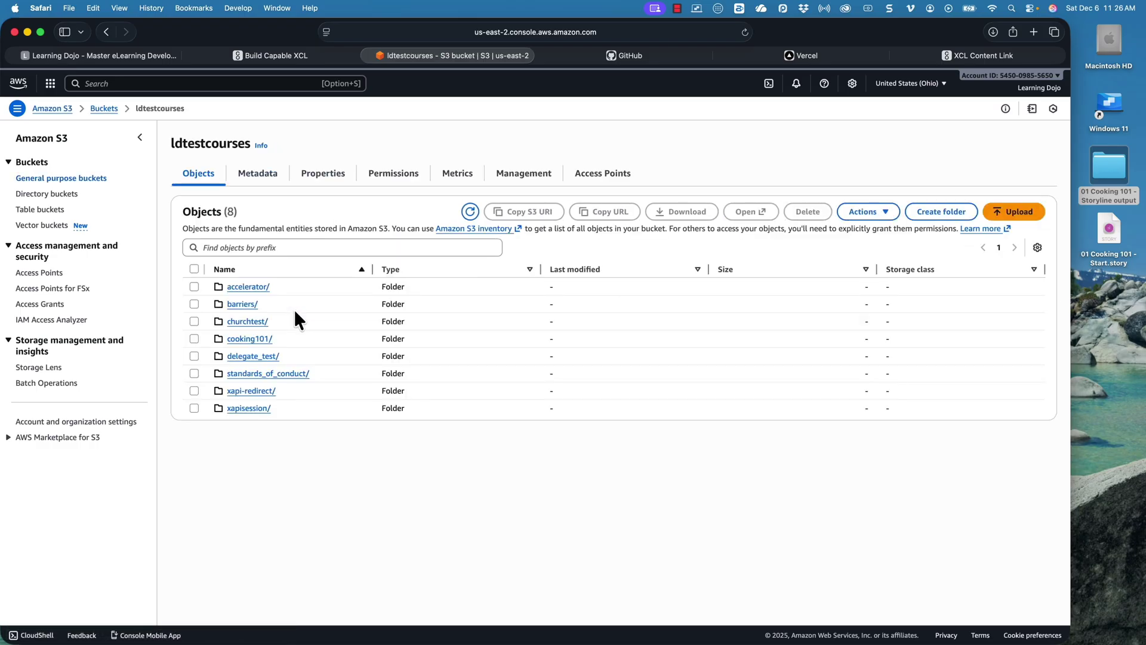
Step: Review the public access settings and bucket policy of the ldtestcourses bucket, and return to its object list
left_click(406, 175)
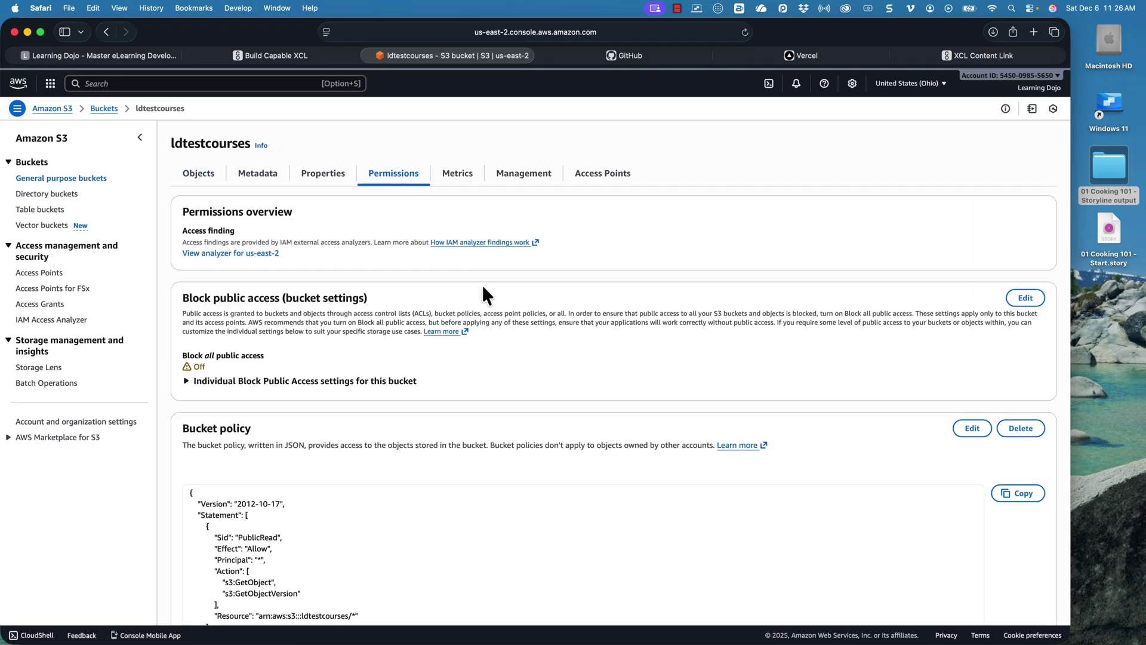
scroll(498, 303, "down", 5)
scroll(244, 268, "up", 5)
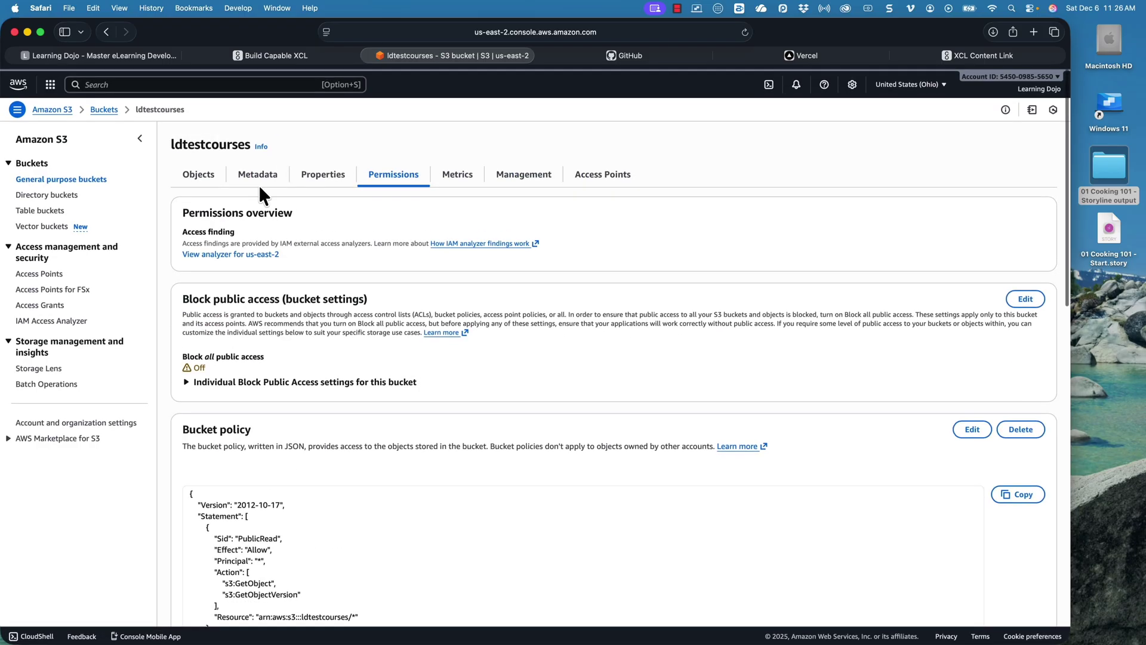
left_click(209, 179)
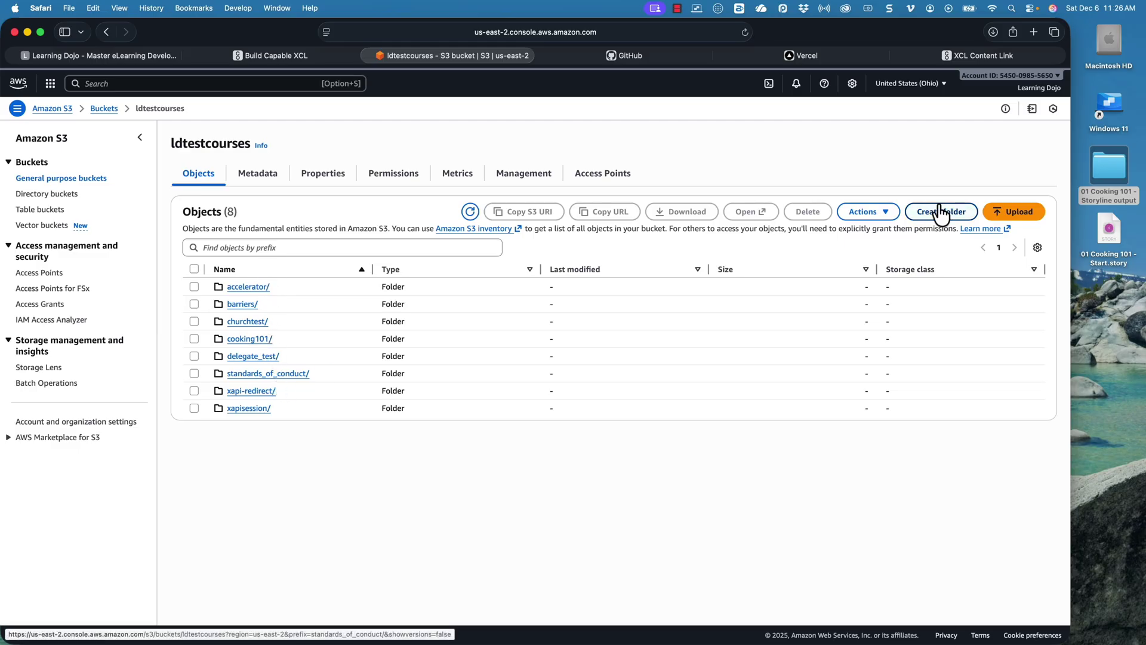
Step: Check that Storyline has finished publishing, and rename the output folder on the desktop as cooking102
left_click(1103, 168)
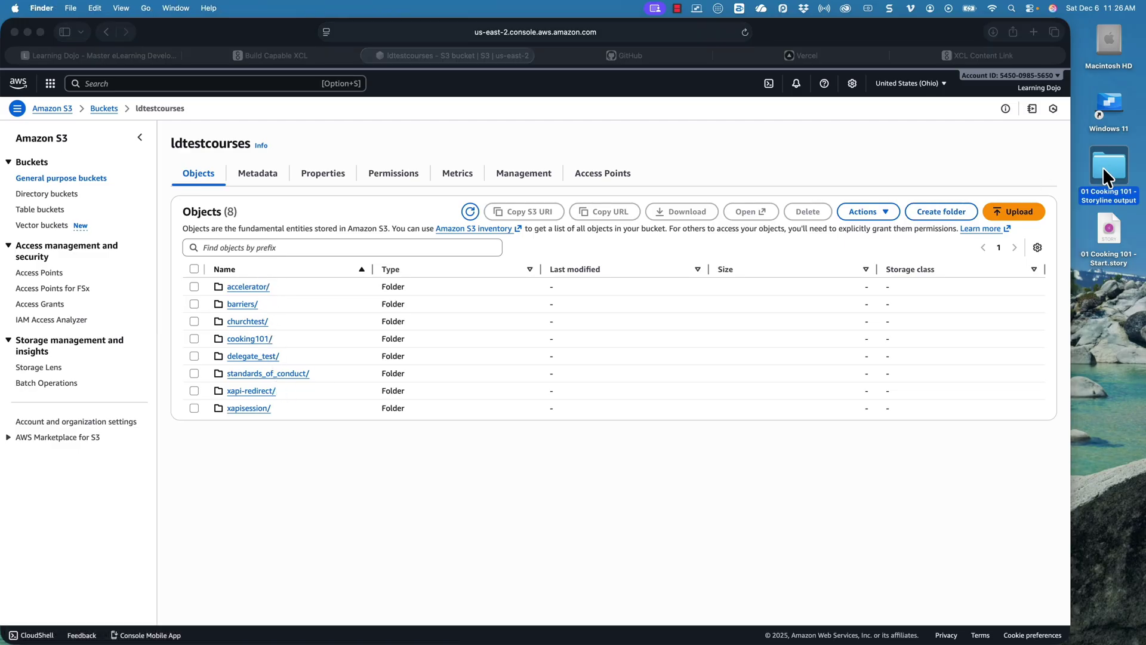
key("ctrl+Right")
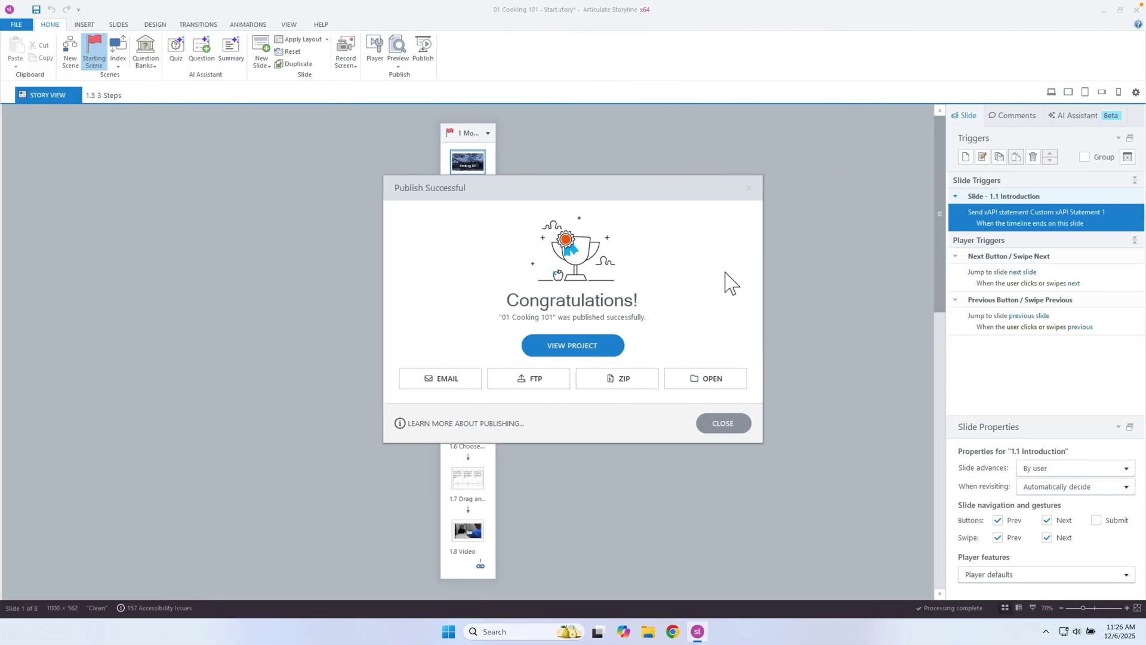
key("ctrl+Left")
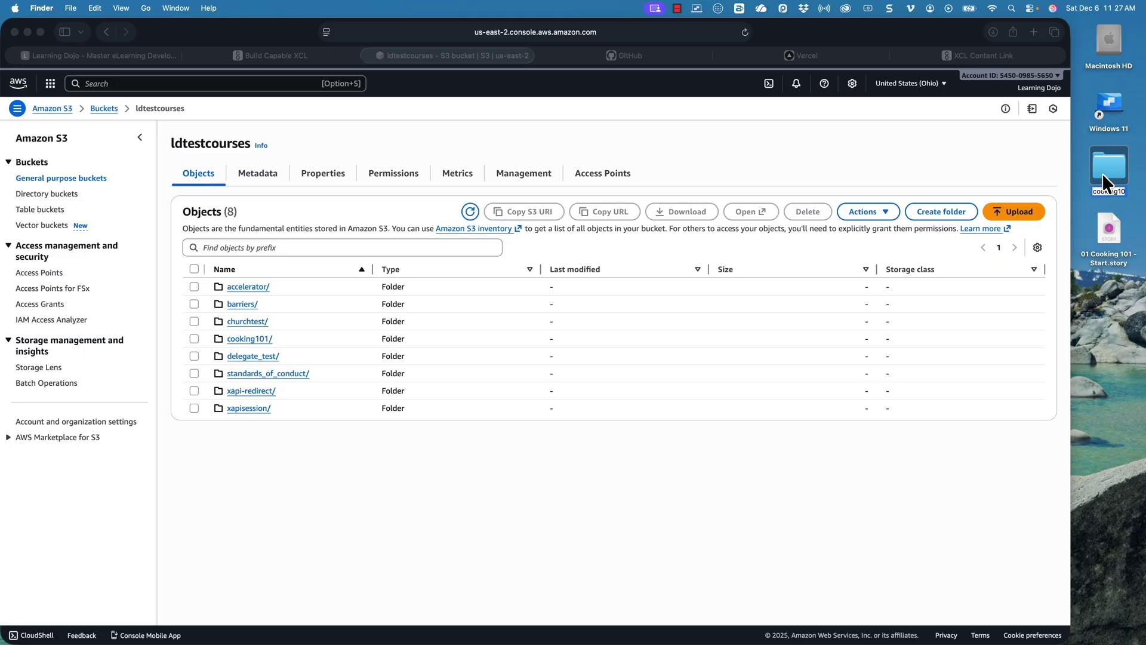
Step: Upload the cooking102 folder from the desktop to the ldtestcourses bucket and close the upload status page
left_click_drag(1102, 179, 607, 454)
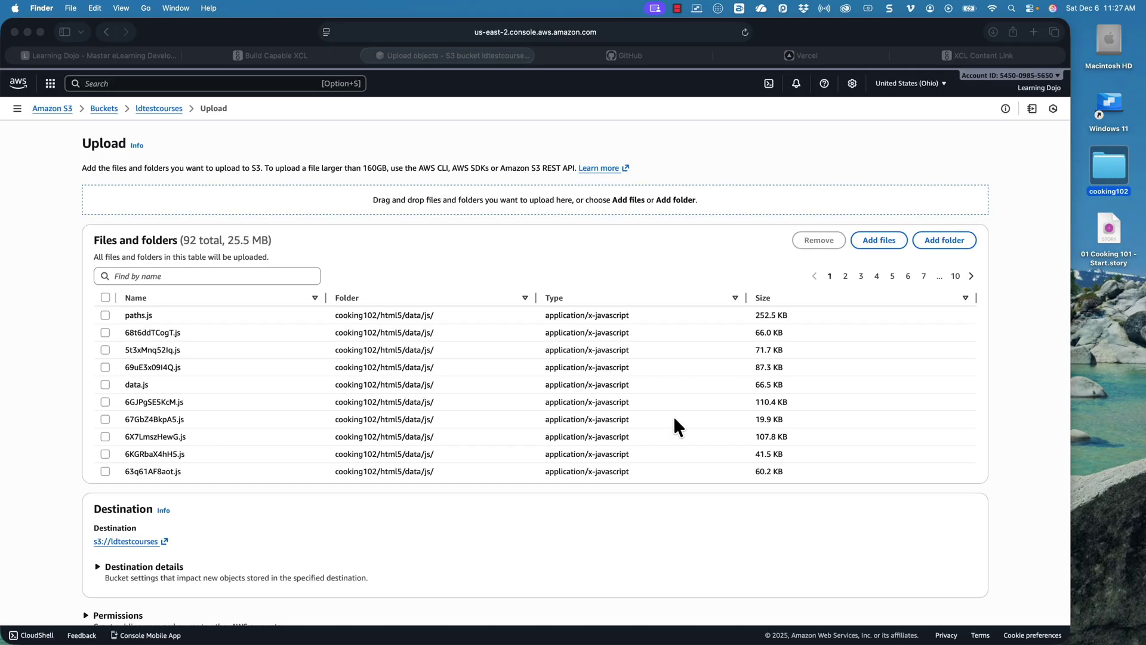
scroll(746, 418, "down", 3)
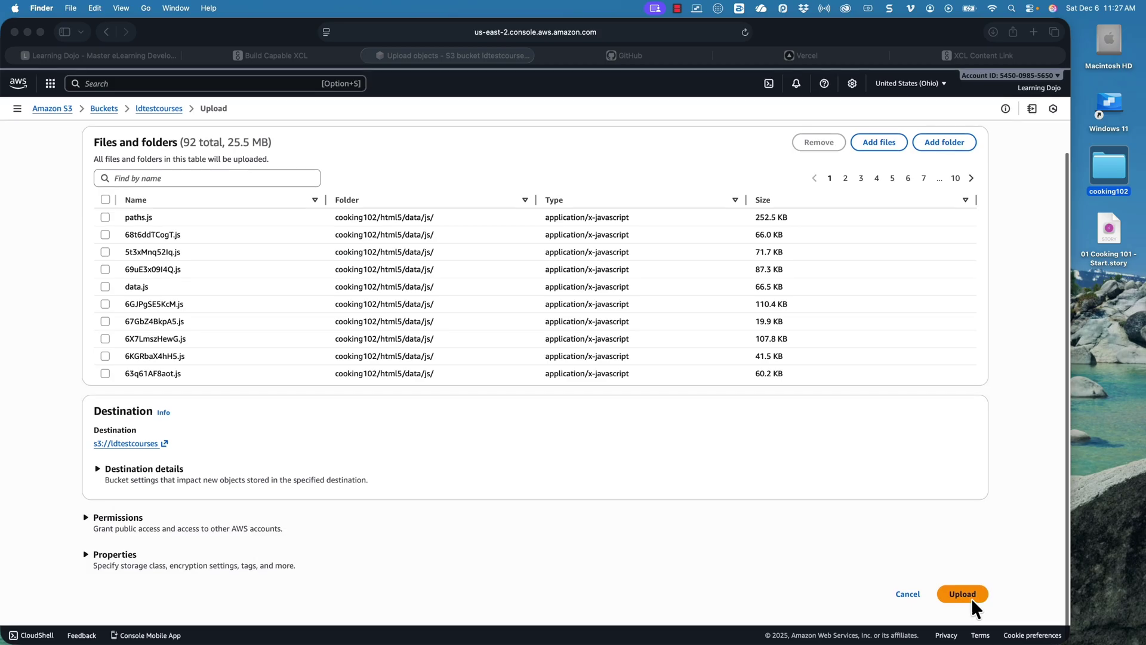
left_click(967, 596)
left_click(971, 601)
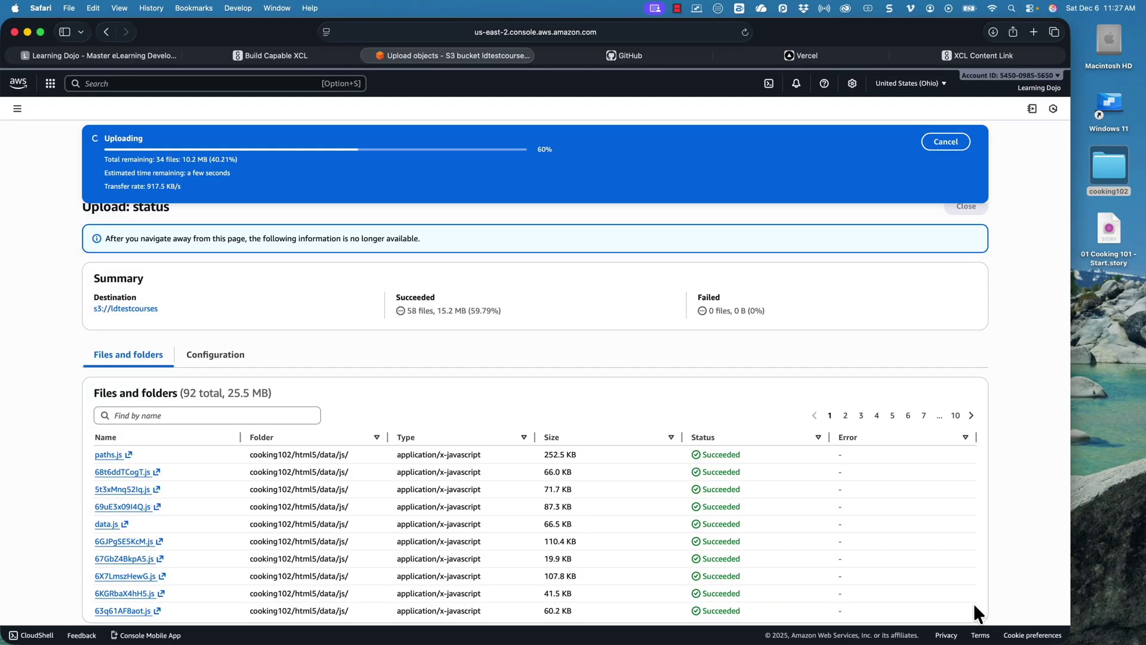
scroll(782, 410, "down", 1)
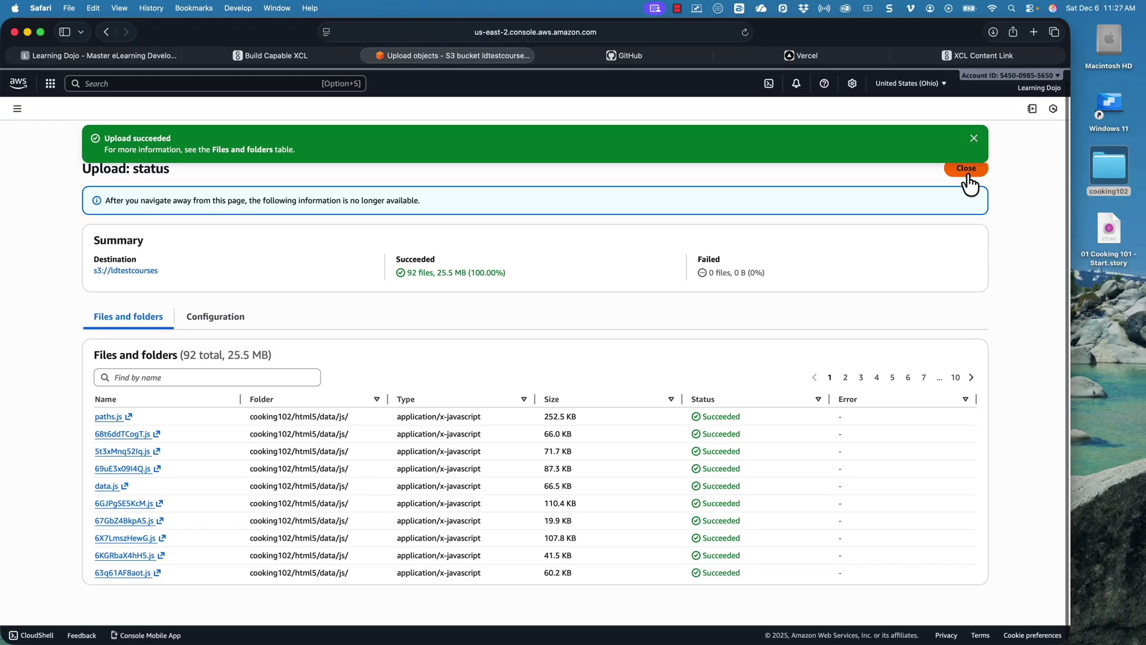
left_click(965, 168)
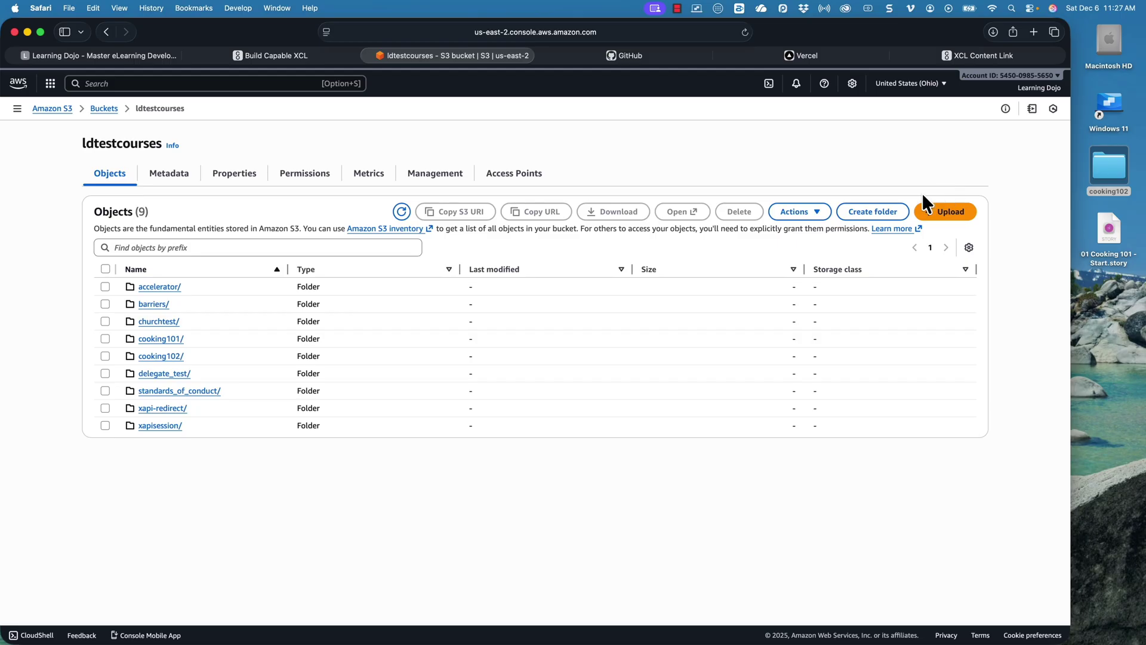
Step: Copy the object URL of story.html in the cooking102 folder and preview the course from it in a temporary browser tab
left_click(161, 357)
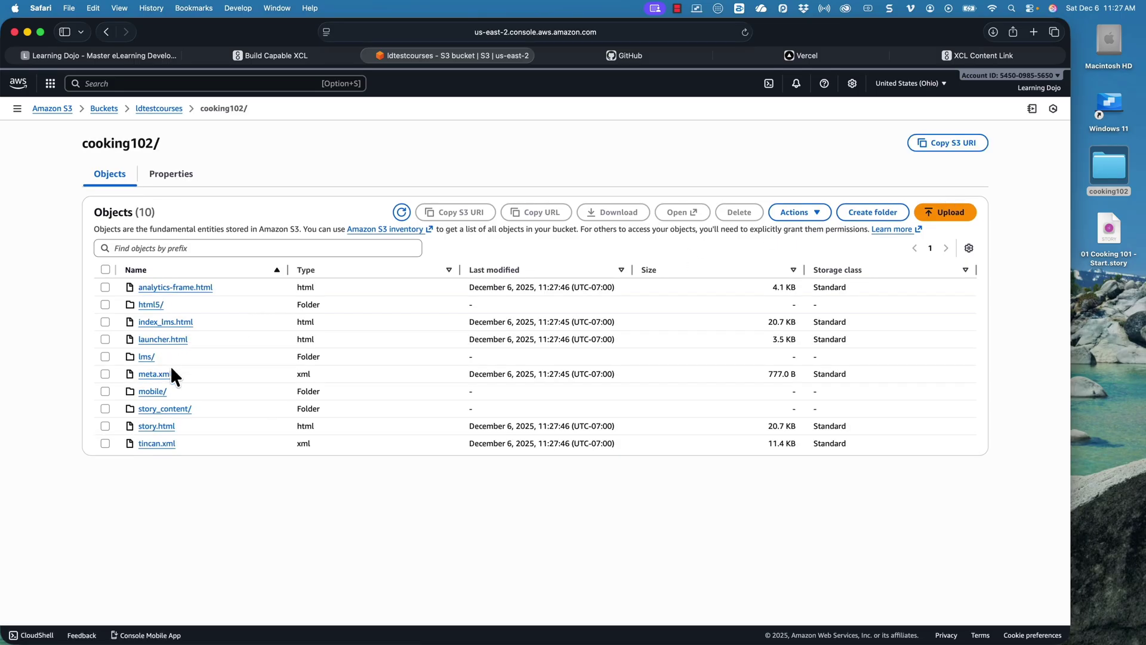
left_click(157, 426)
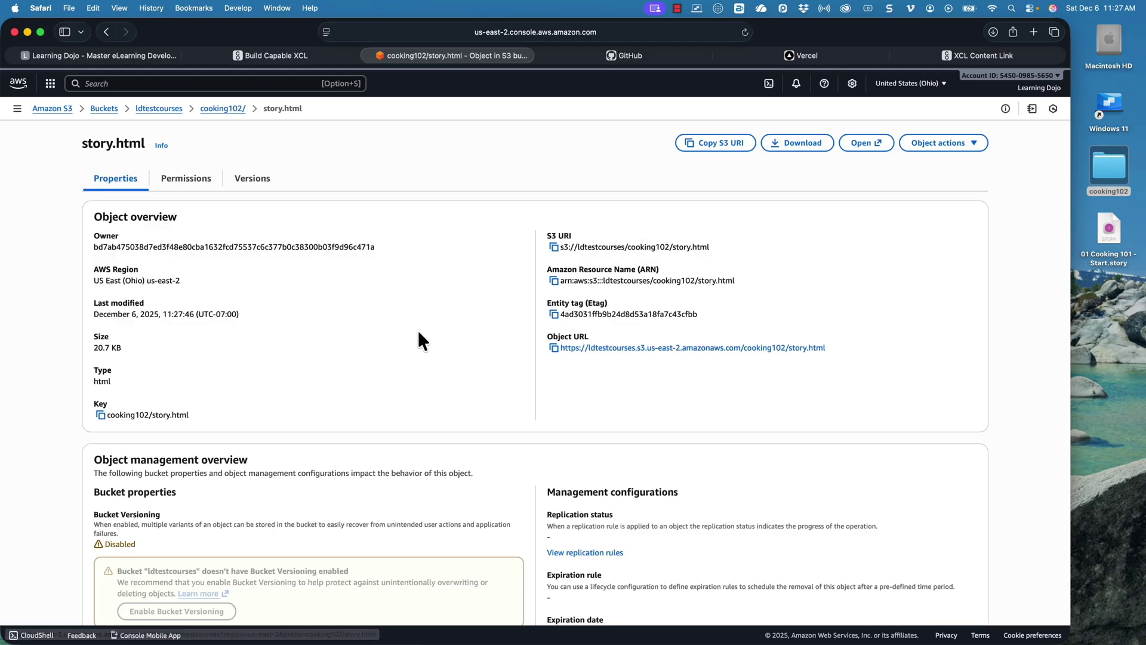
left_click(553, 348)
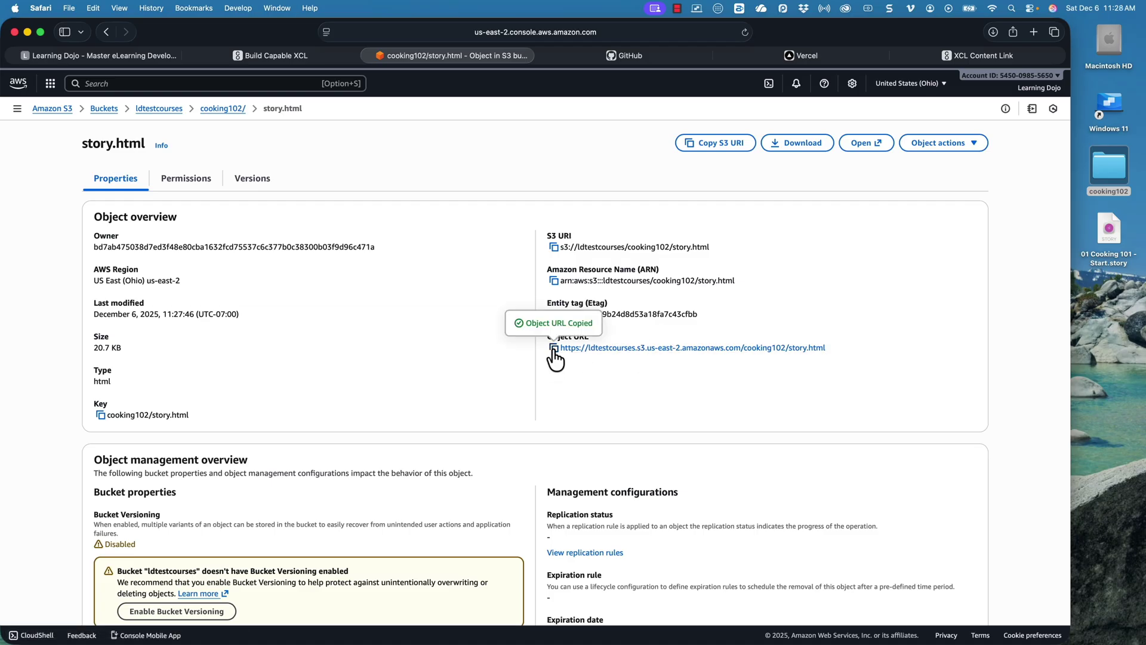
key("super+t")
key("super+v")
key("Return")
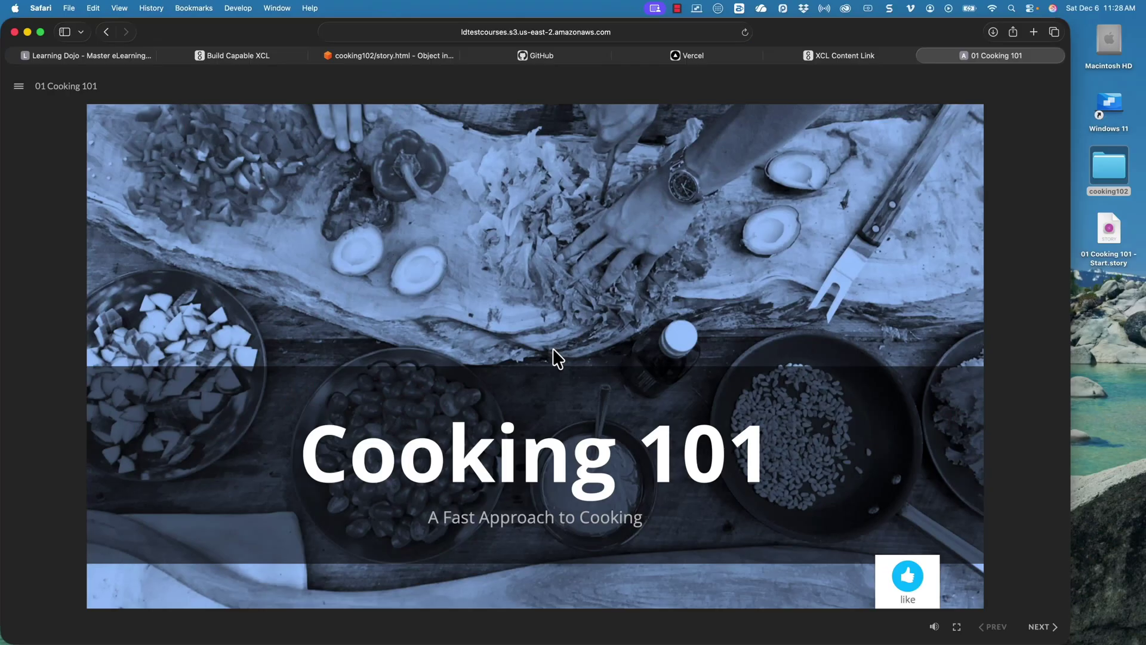
key("super+w")
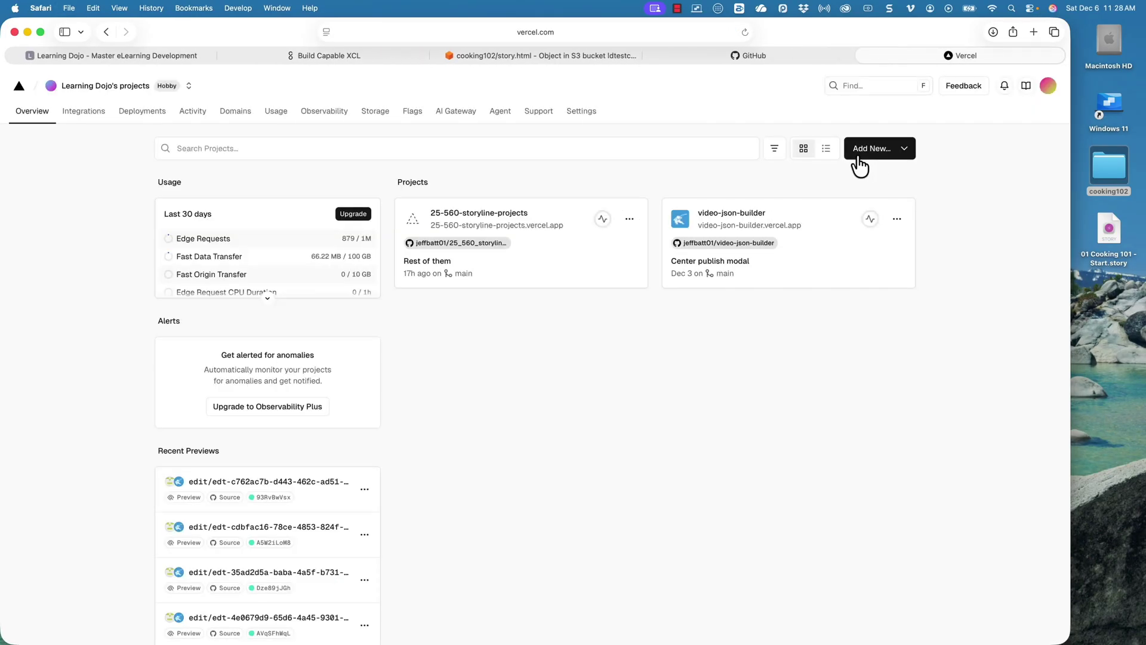
Step: Return to the cooking102 folder in S3 and copy the object URL of index_lms.html
left_click(490, 60)
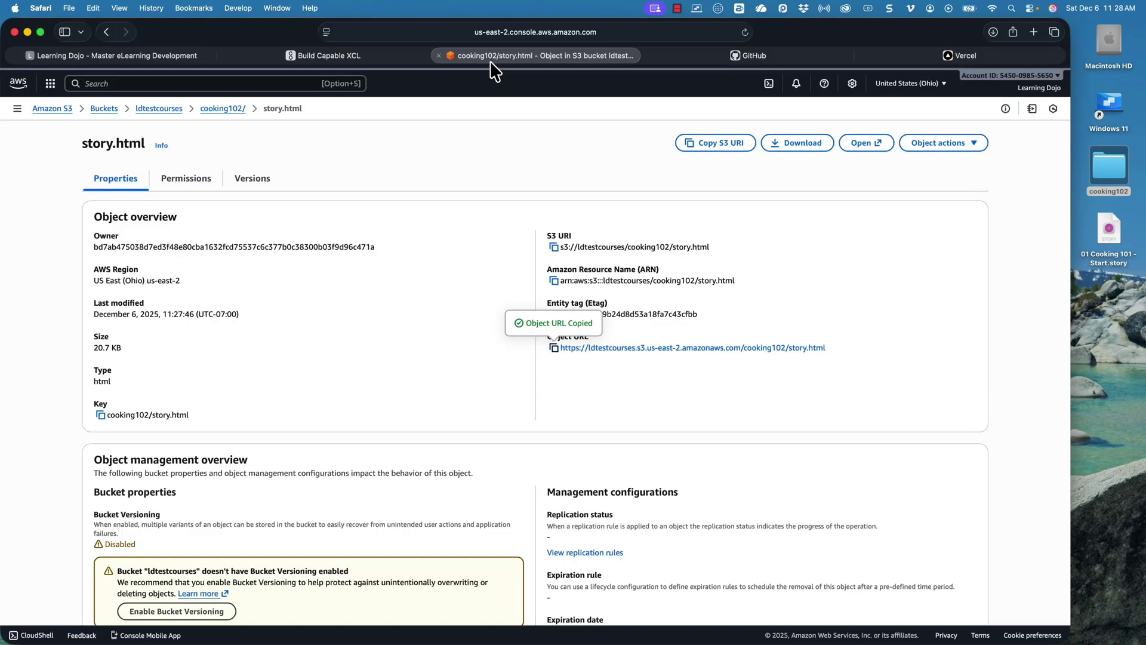
left_click(223, 109)
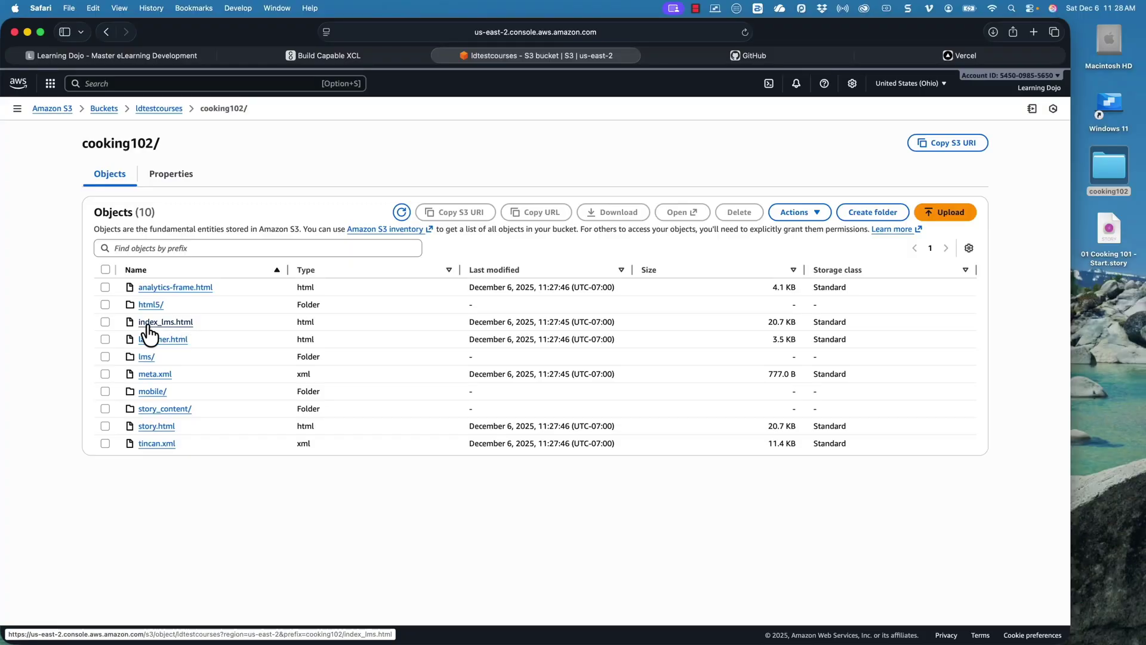
left_click(149, 335)
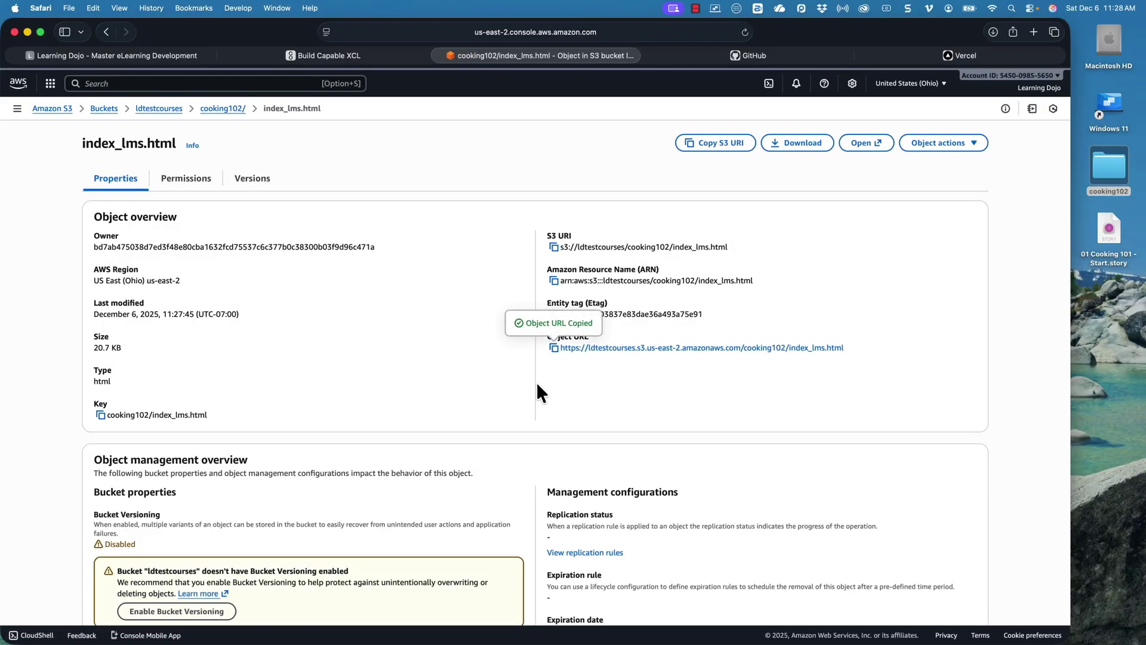
Step: Switch to Build Capable XCL and review the LRS details and landing page branding of the Learning Dojo XCL Content brand template
left_click(382, 63)
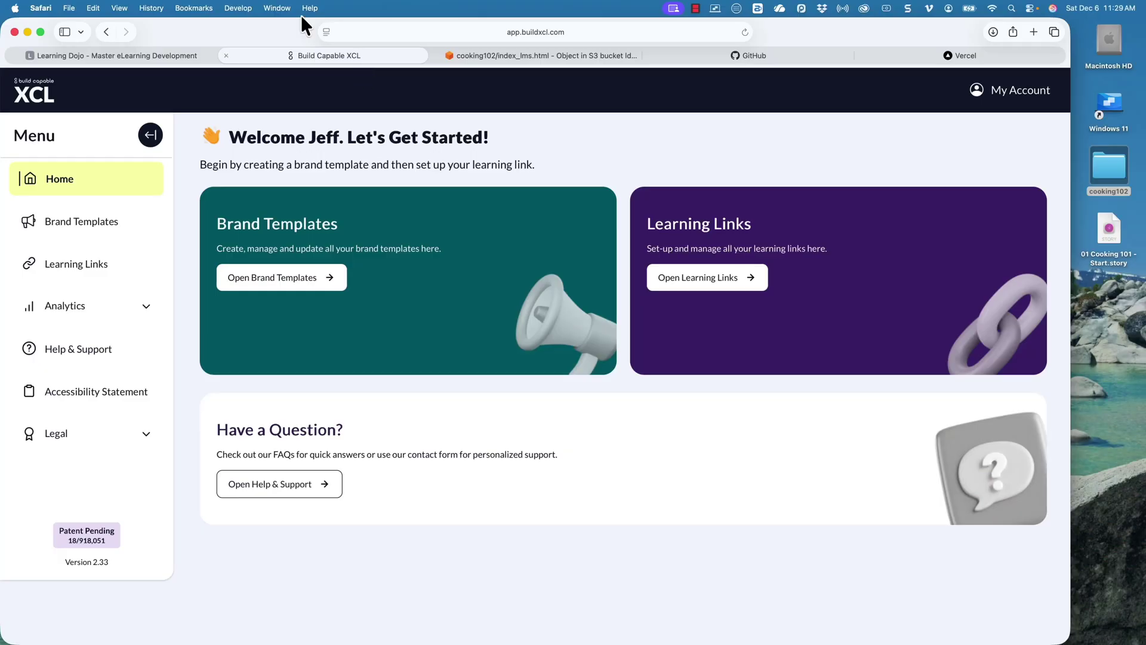
left_click(95, 216)
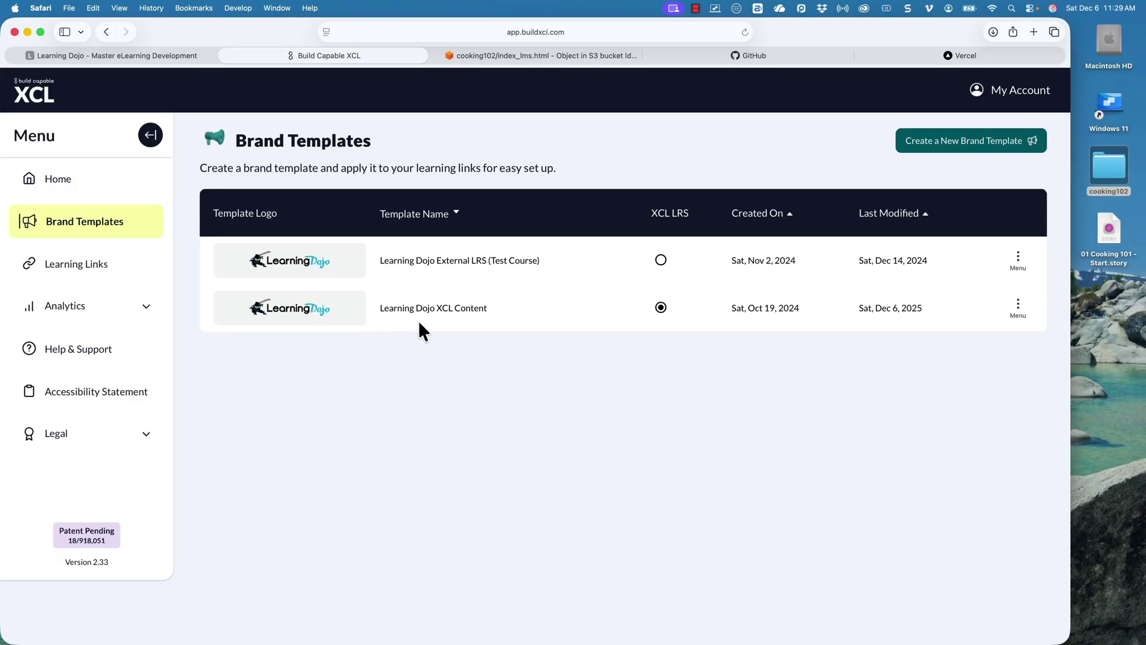
left_click(353, 326)
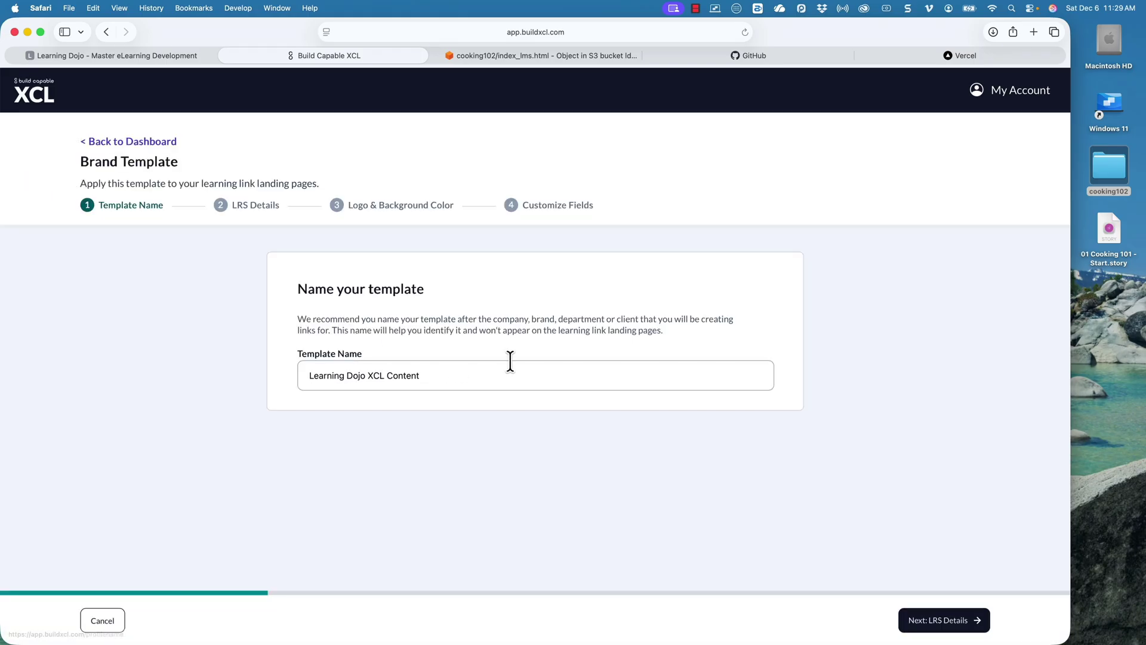
left_click(242, 209)
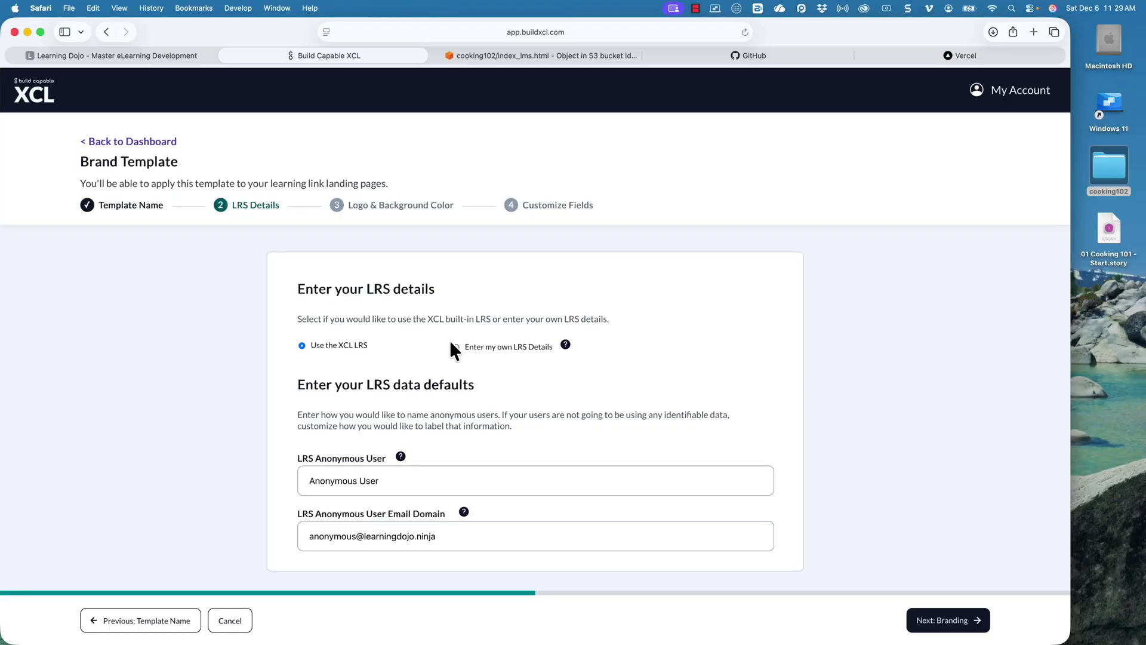
left_click(380, 212)
scroll(553, 323, "down", 3)
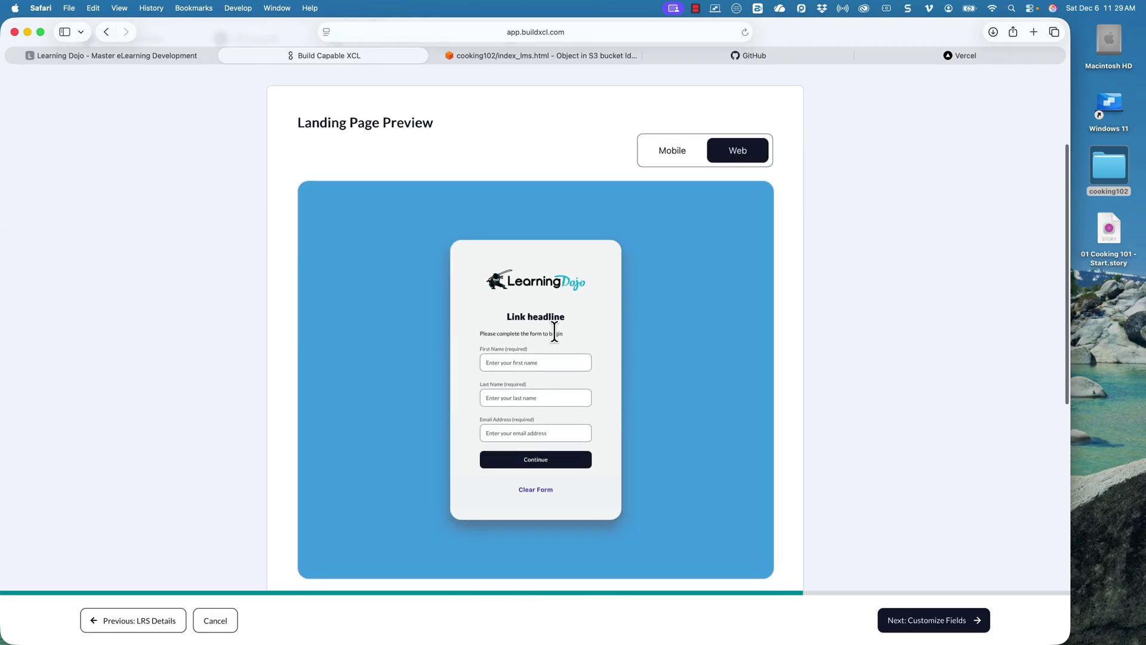
scroll(621, 314, "up", 3)
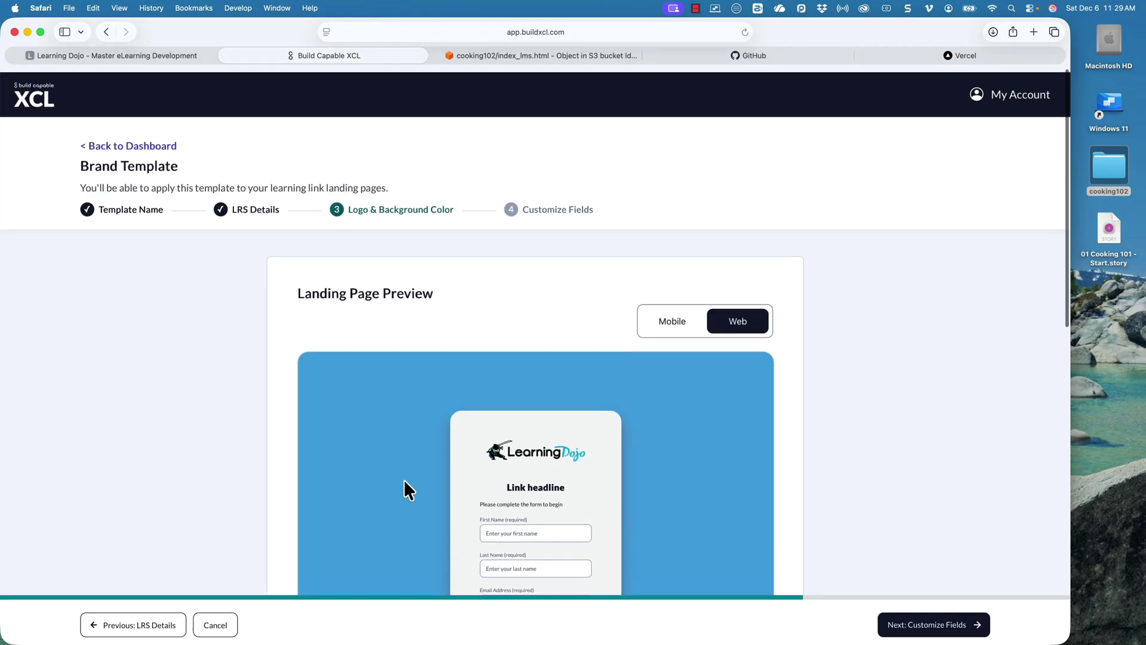
left_click(212, 624)
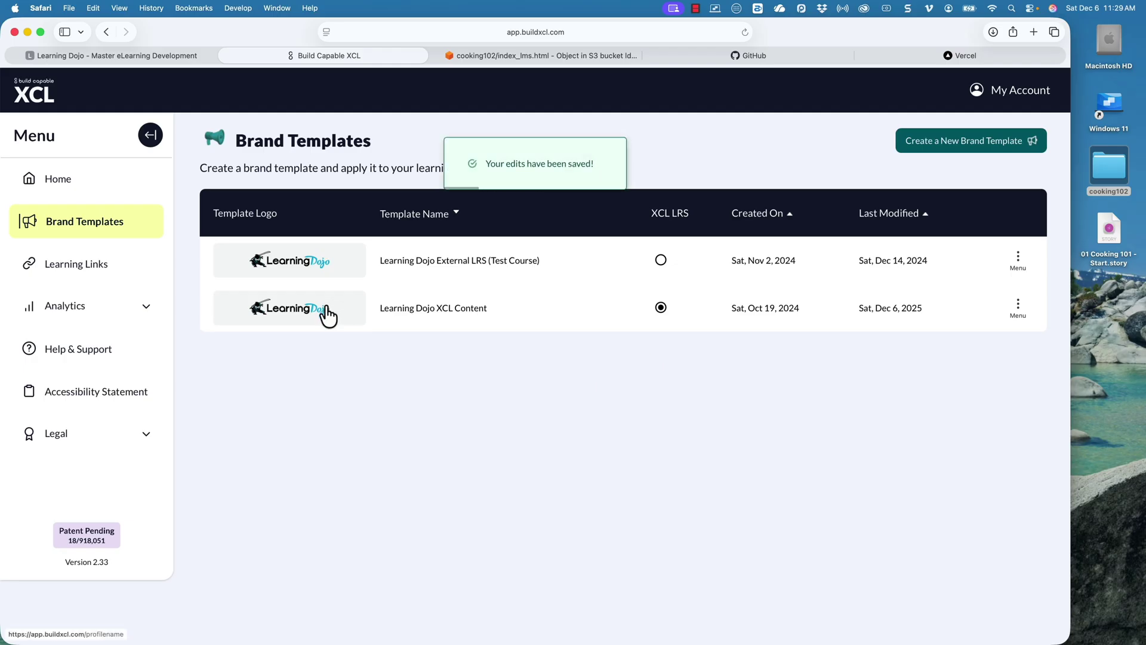
Step: Create a learning link named Cooking 102 with the Learning Dojo XCL Content brand template, keeping the default landing page text
left_click(110, 268)
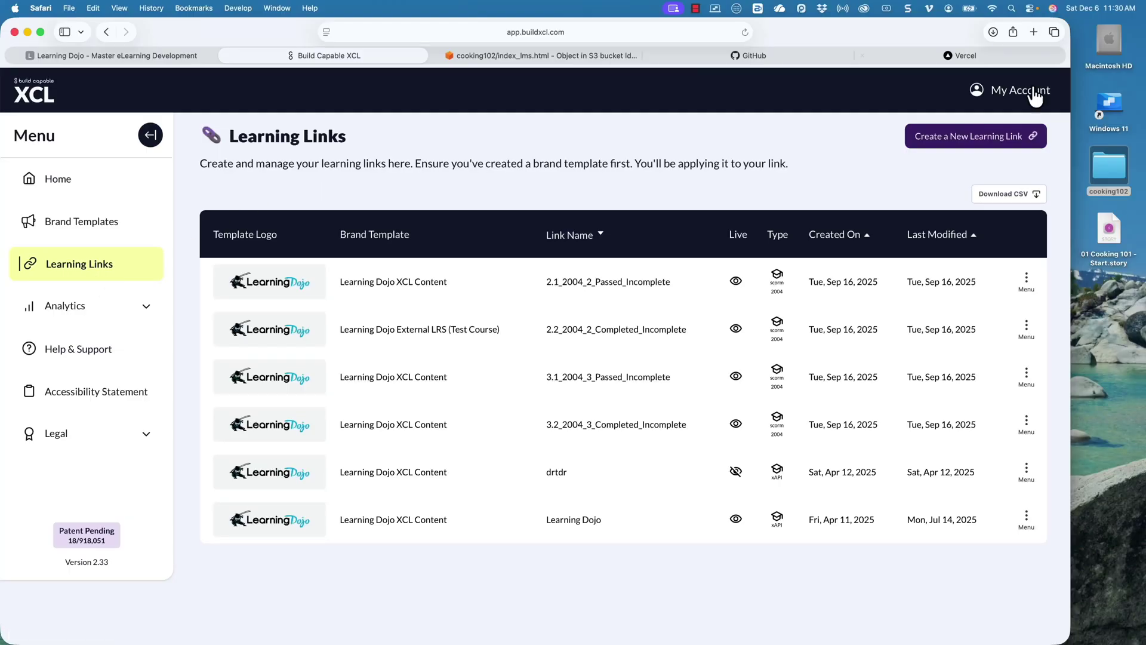
left_click(974, 136)
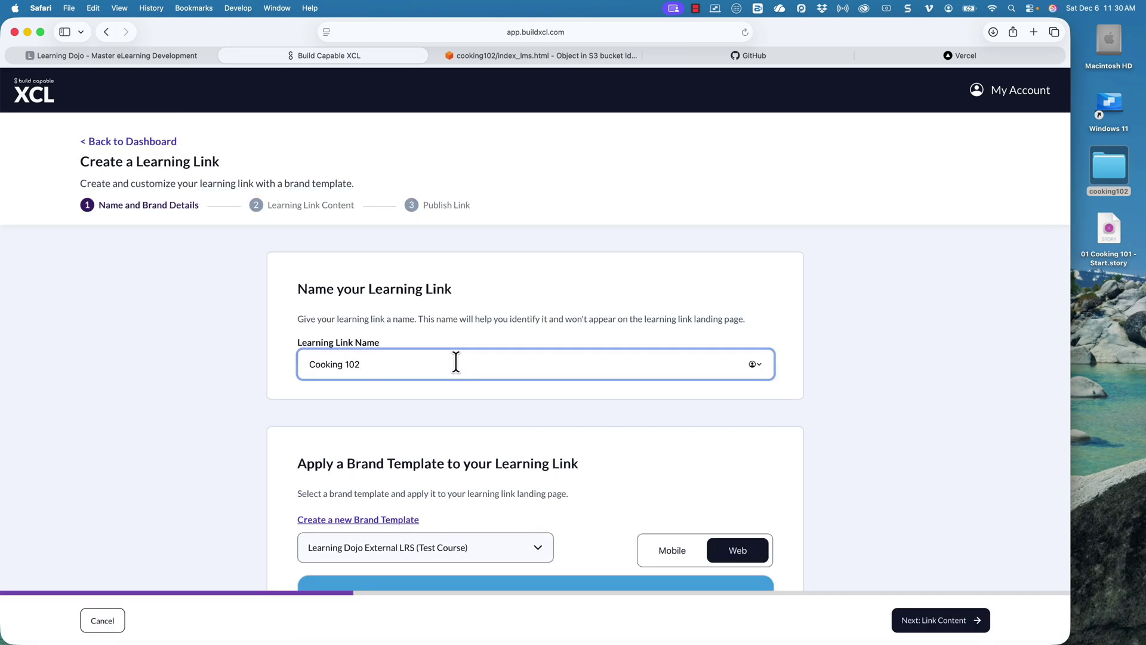
scroll(455, 361, "down", 3)
left_click(424, 388)
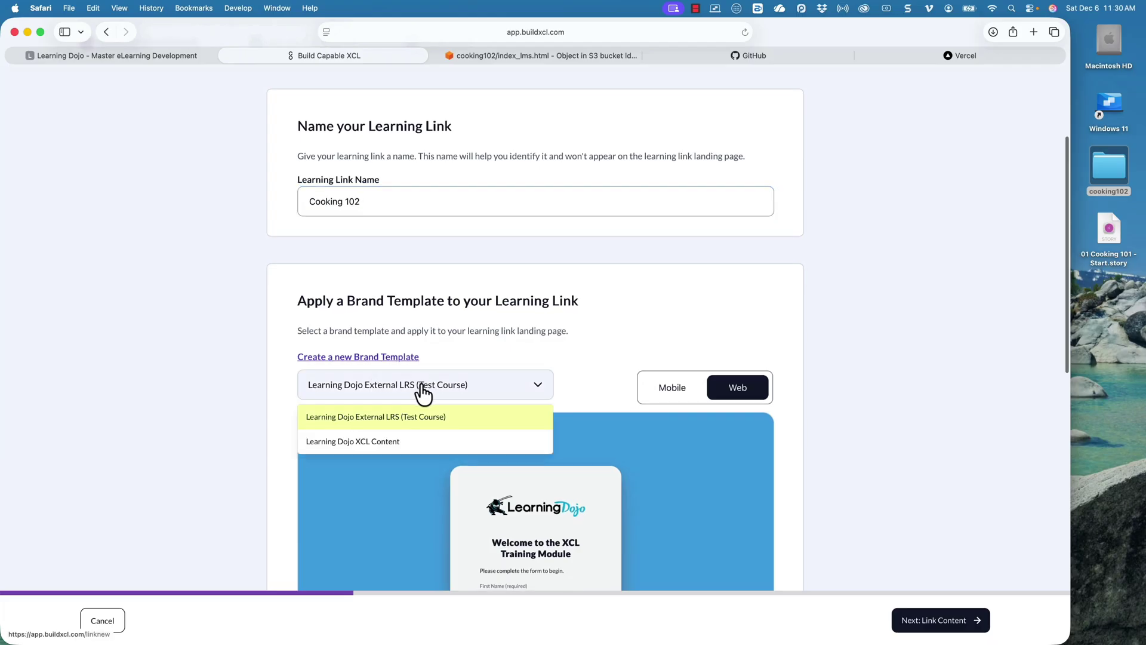
left_click(395, 443)
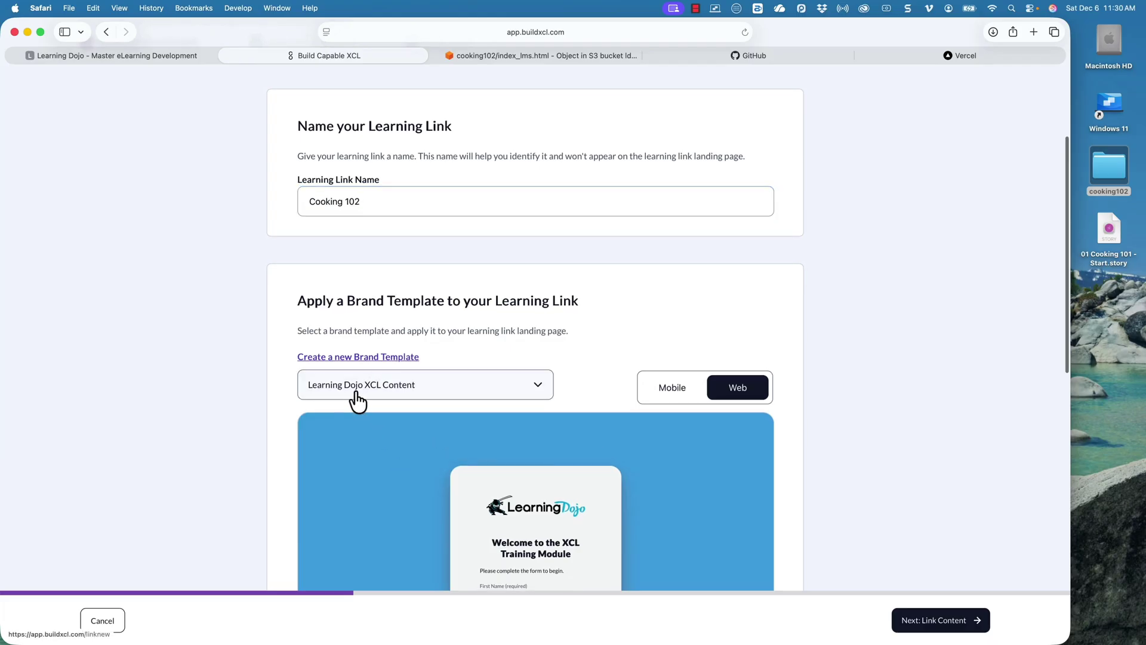
scroll(409, 402, "down", 10)
left_click(494, 394)
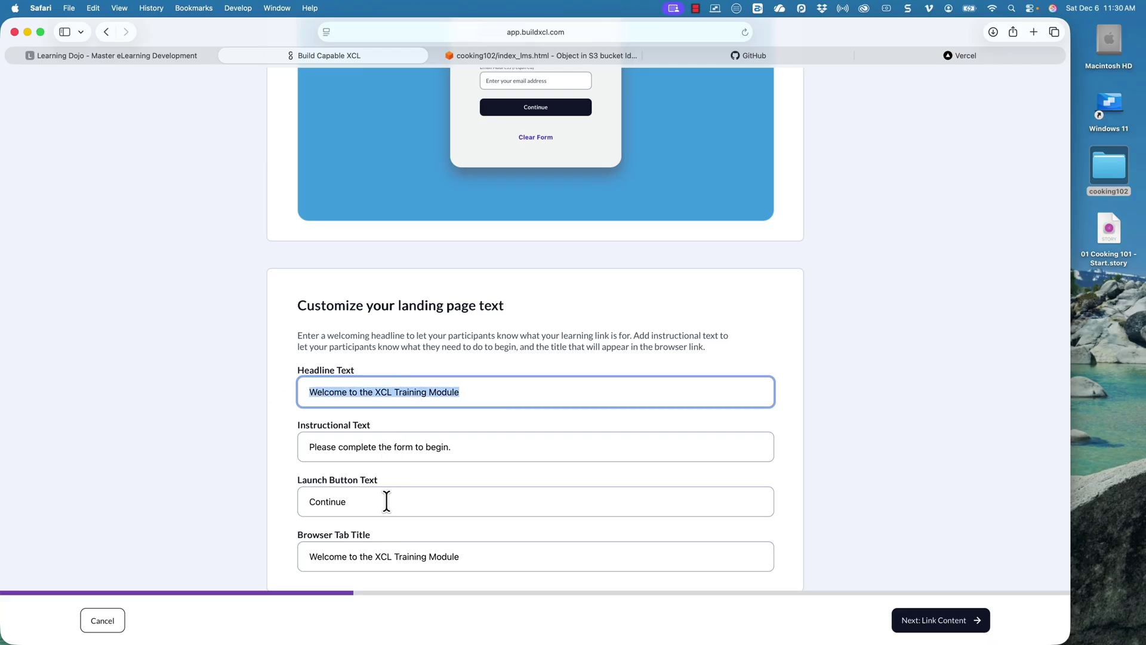
scroll(506, 558, "down", 1)
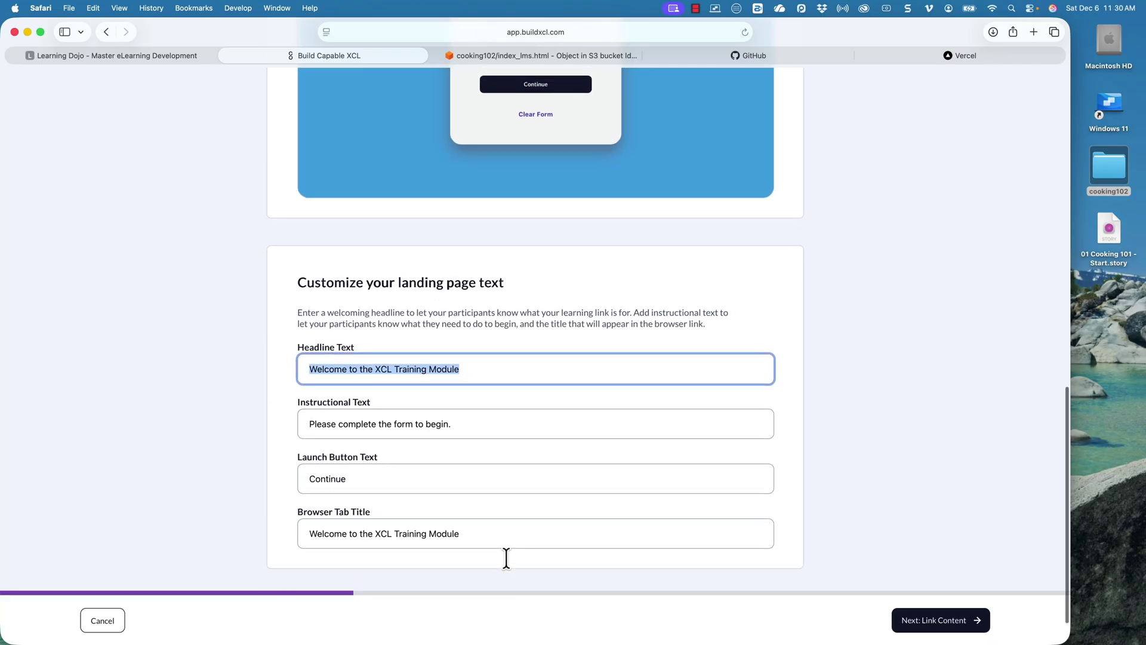
left_click(943, 622)
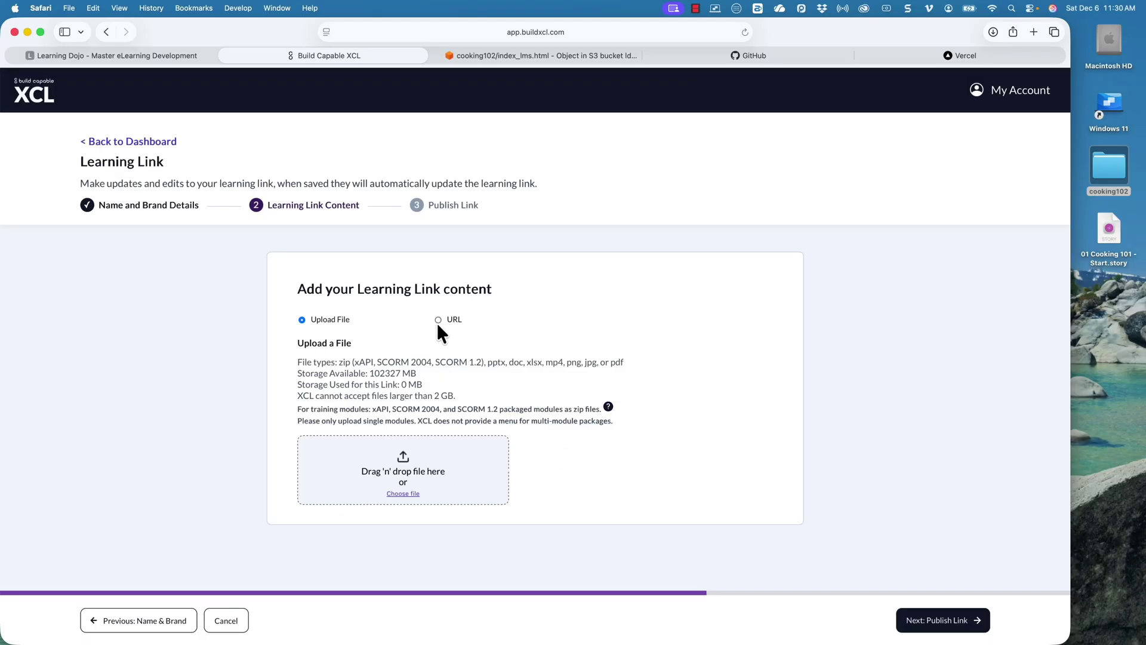
left_click(438, 321)
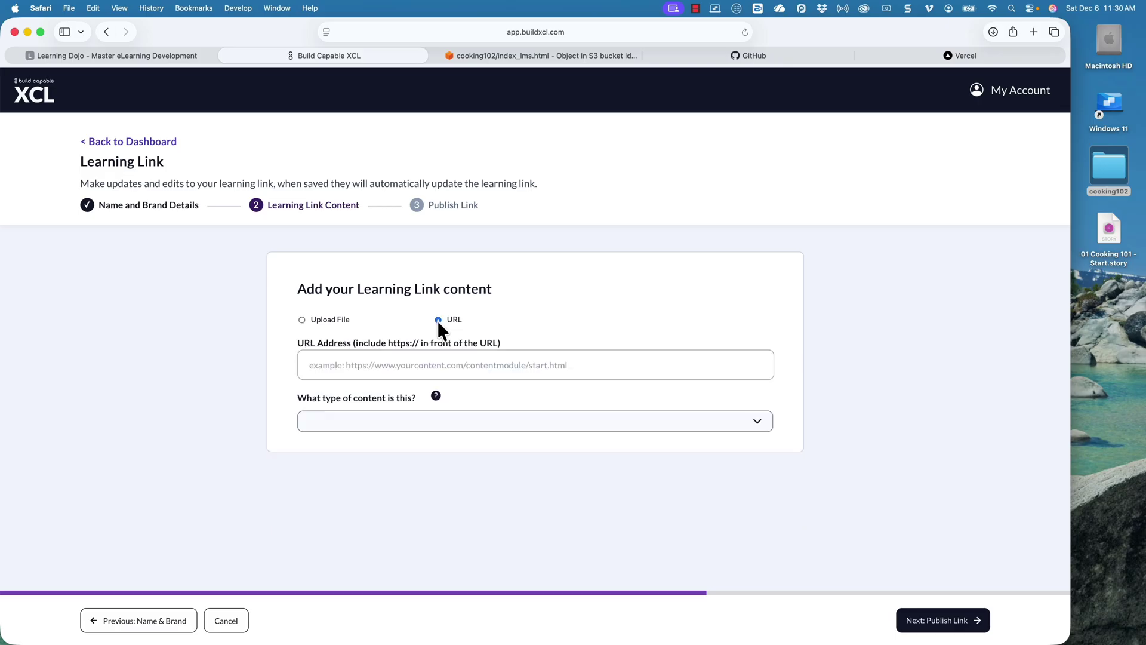
left_click(446, 364)
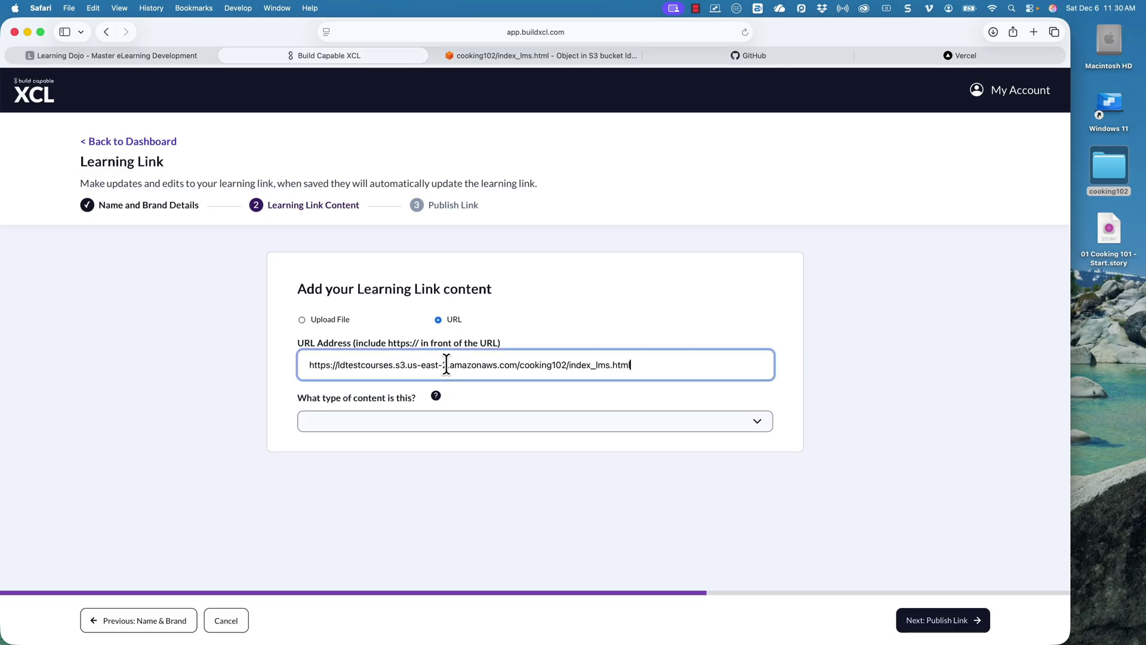
left_click(532, 425)
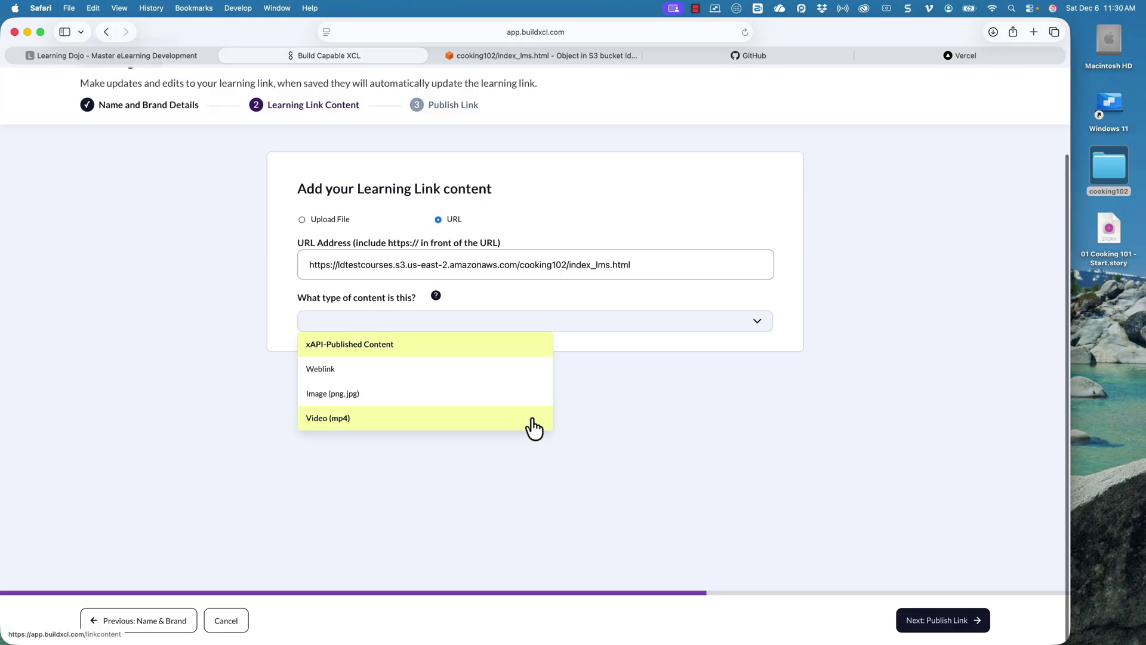
left_click(333, 357)
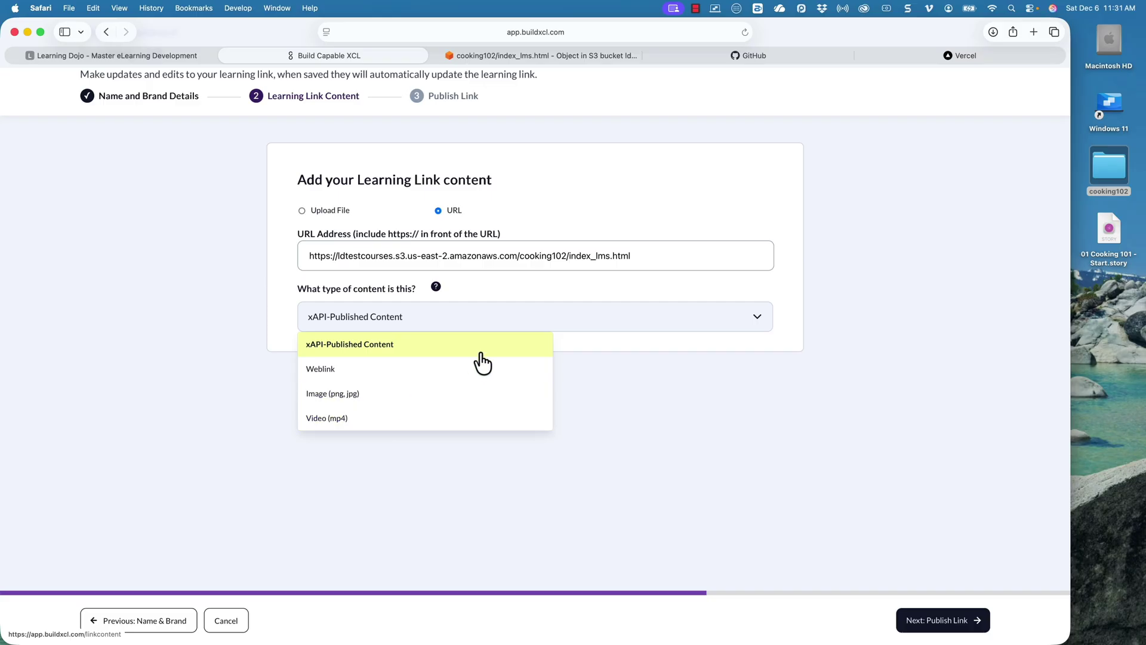
left_click(415, 345)
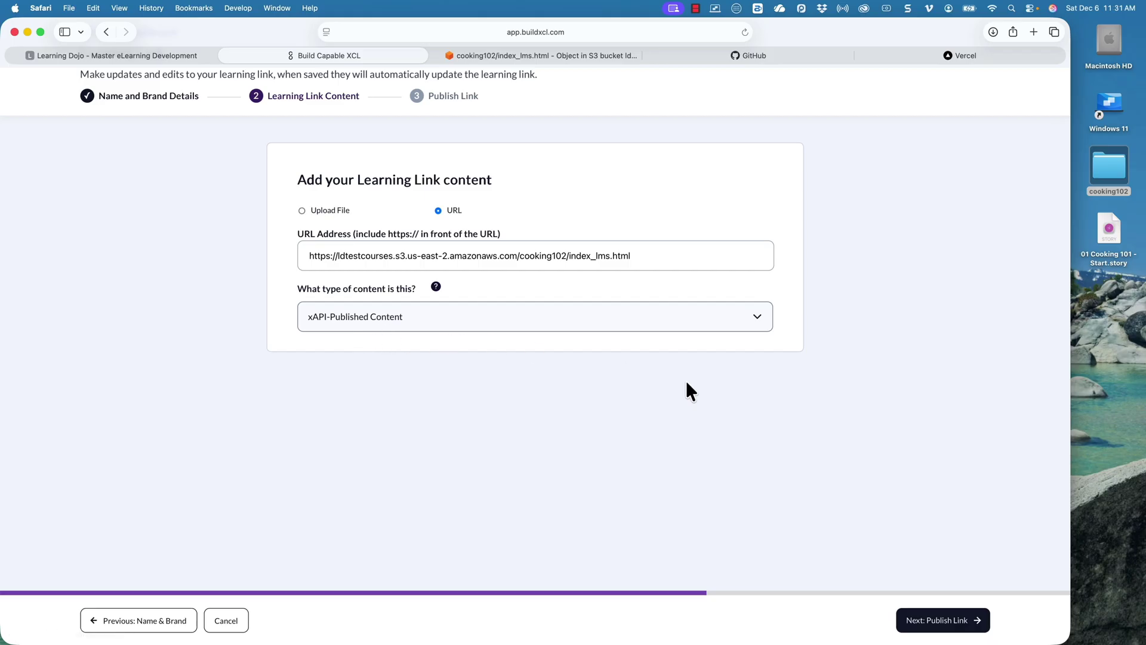
left_click(941, 608)
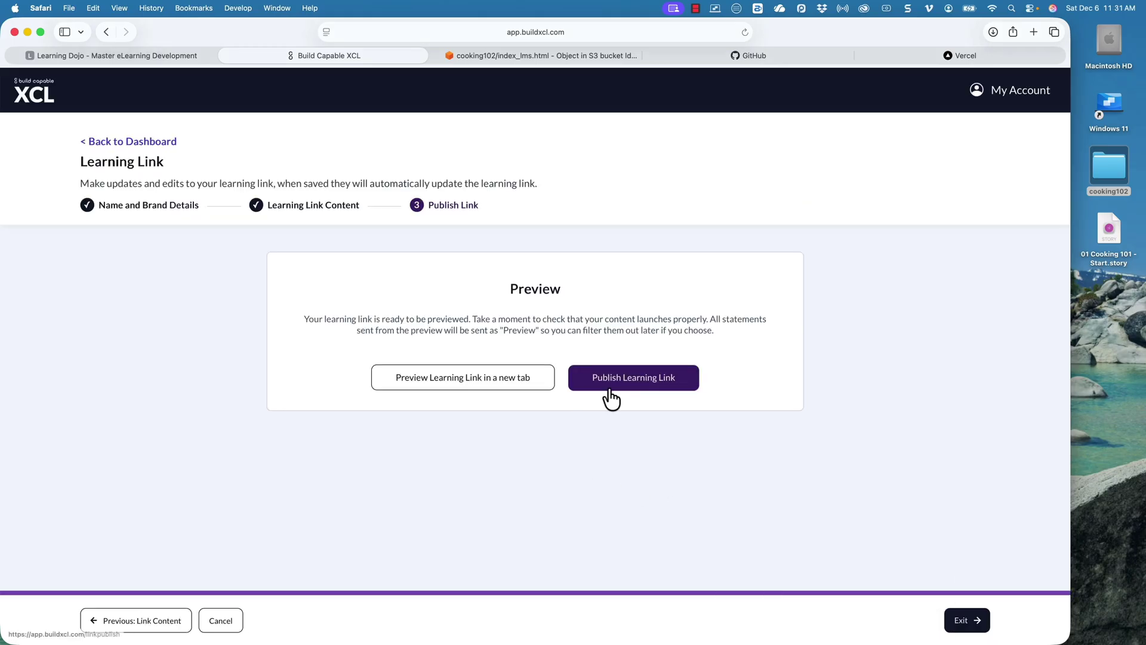
Step: Publish the Cooking 102 learning link, copy its address, and open it in a new browser tab
left_click(644, 378)
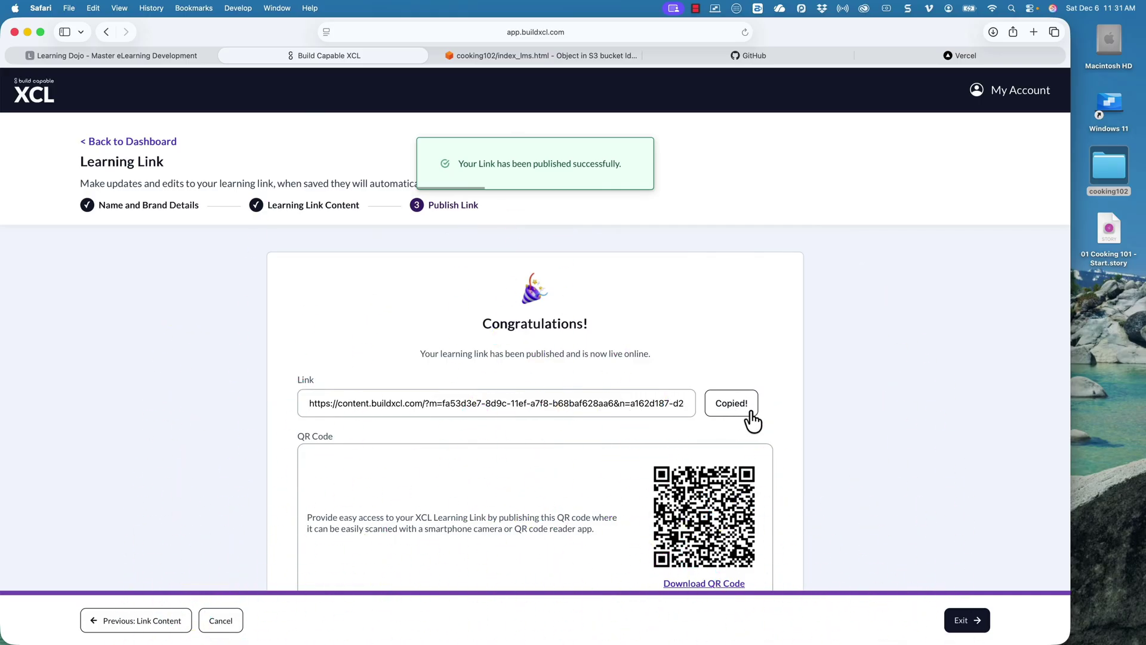
key("super+t")
key("super+v")
key("Return")
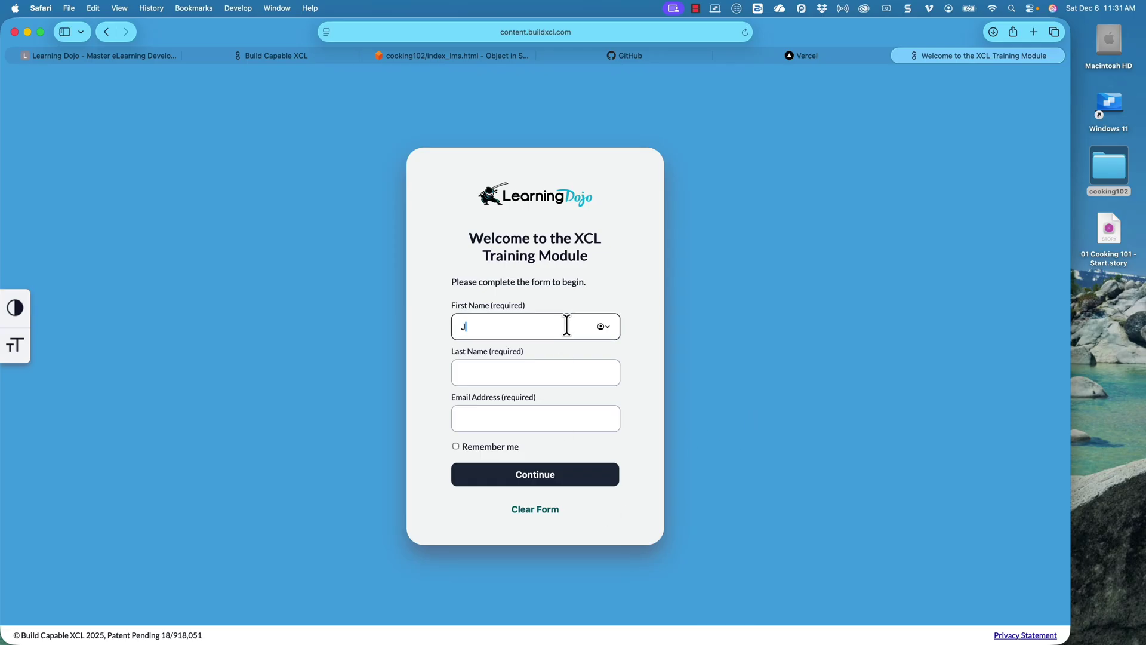
Step: Fill in the landing page form with the learner's first name, last name and email address, and launch the course
key("Tab")
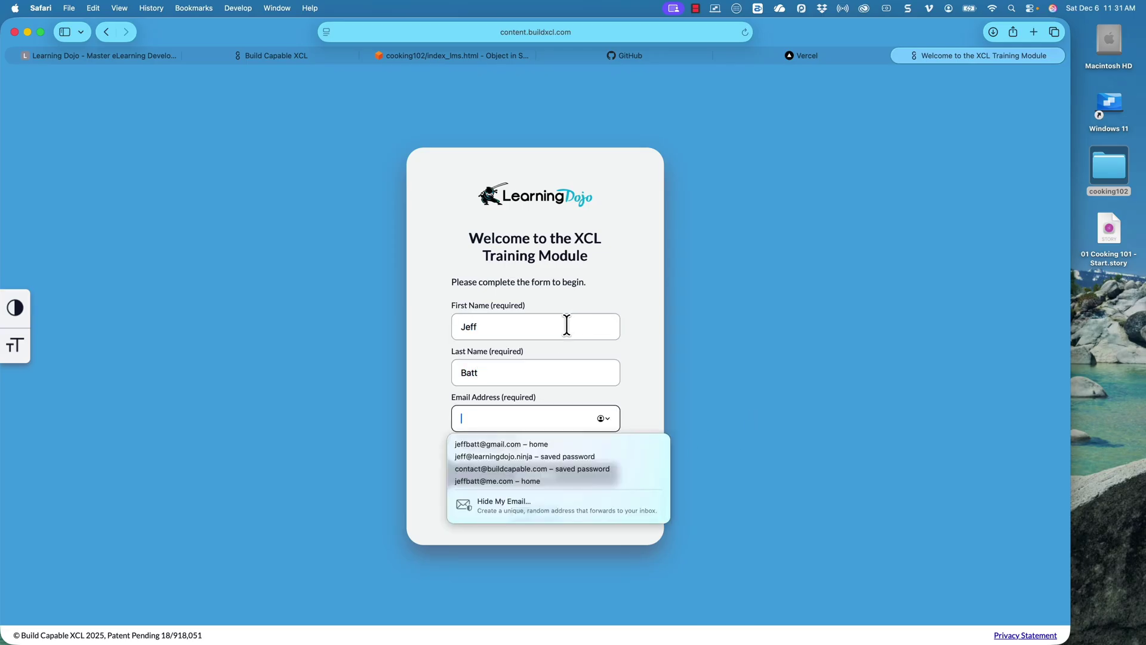
key("Return")
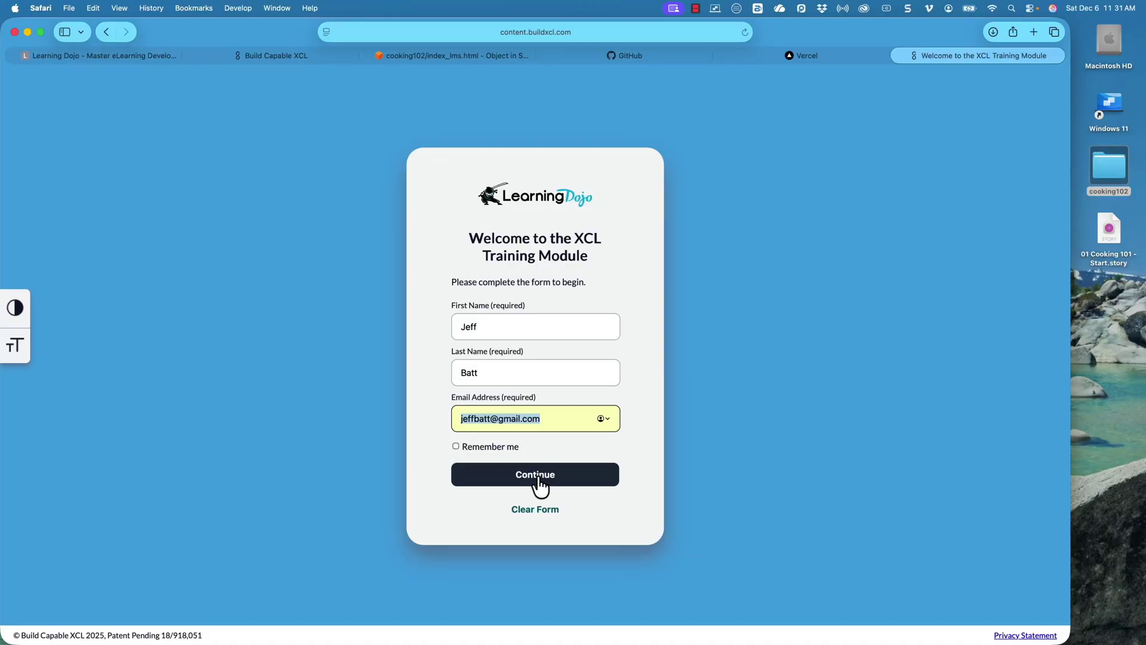
left_click(536, 476)
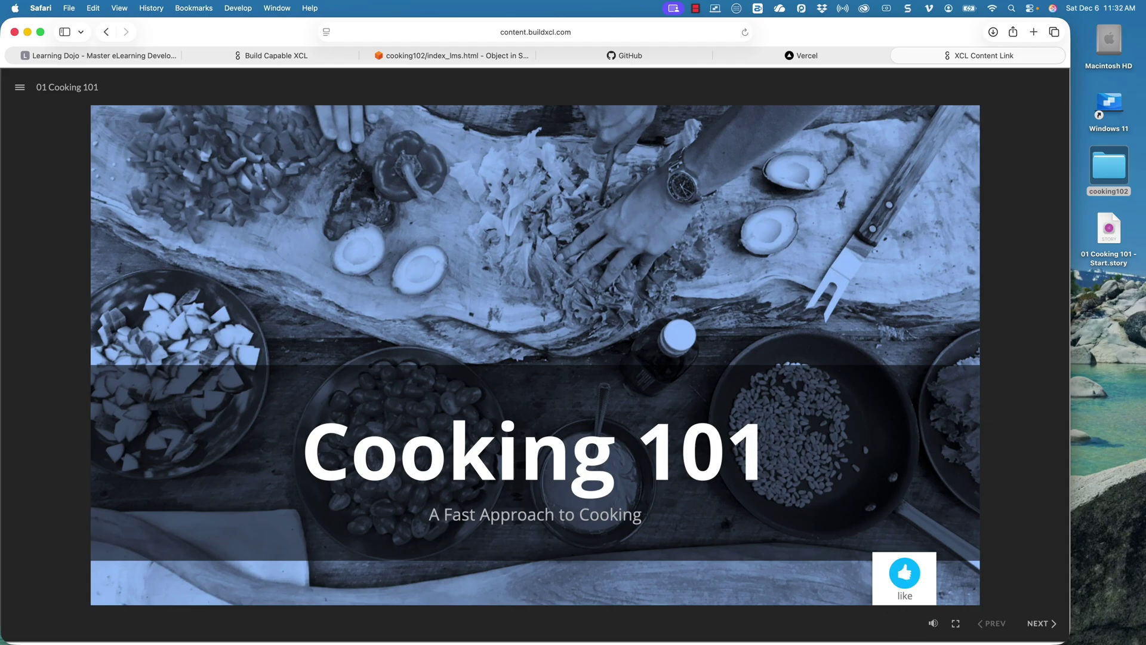
Step: Like the course's opening slide and advance through the slides to Prepping Work Area
left_click(904, 573)
left_click(1044, 631)
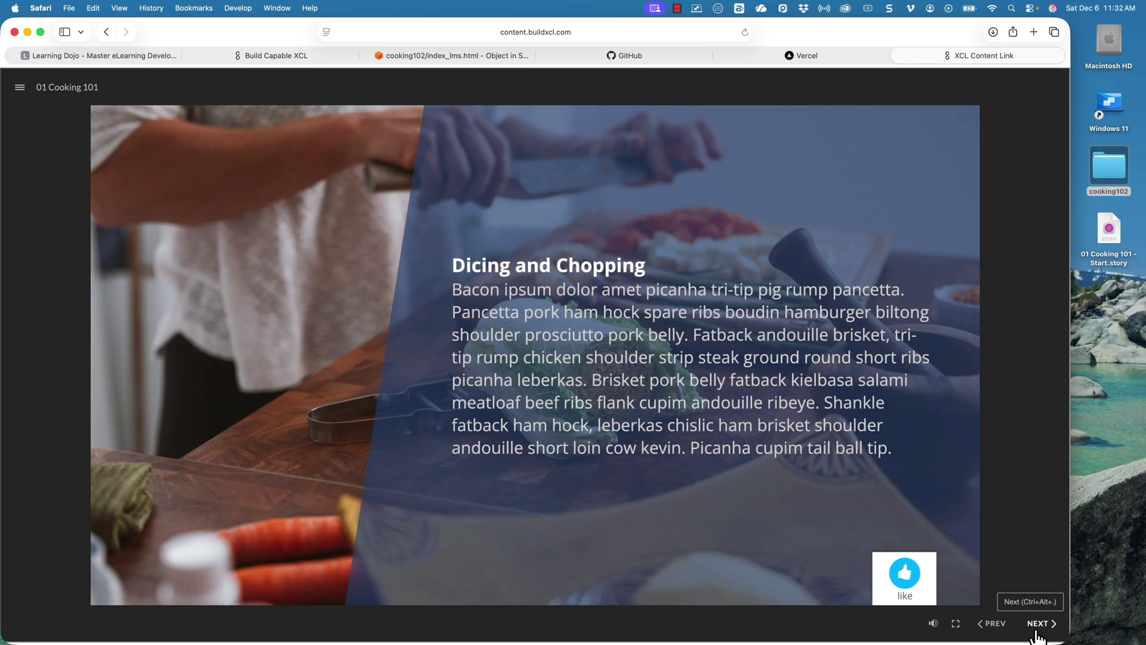
left_click(1038, 633)
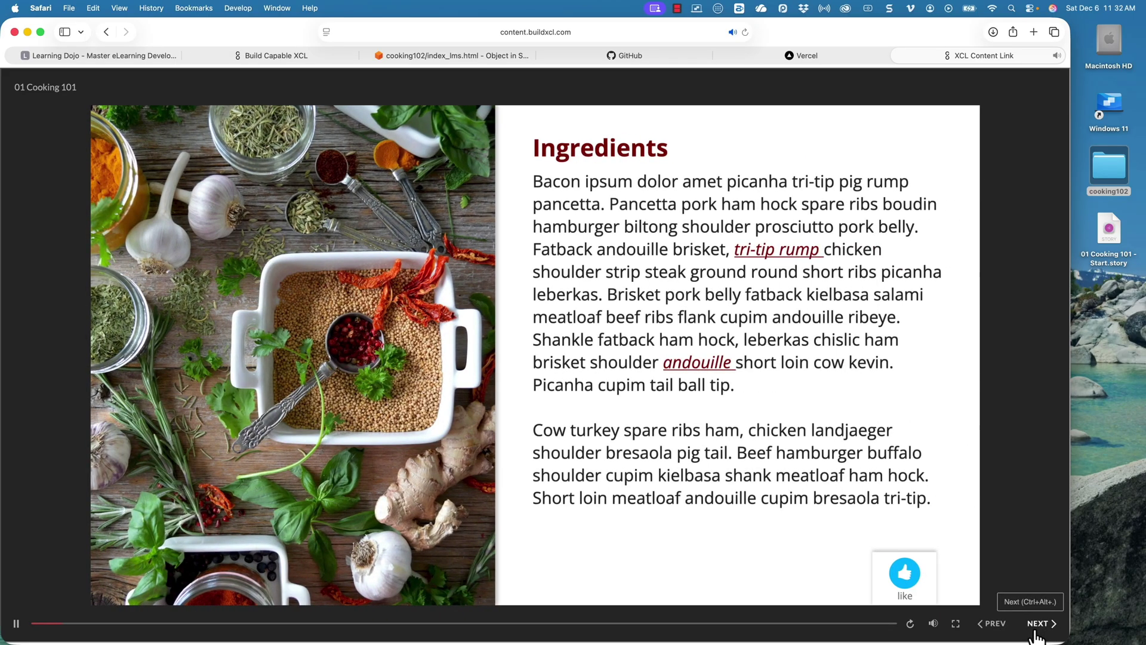
left_click(1036, 634)
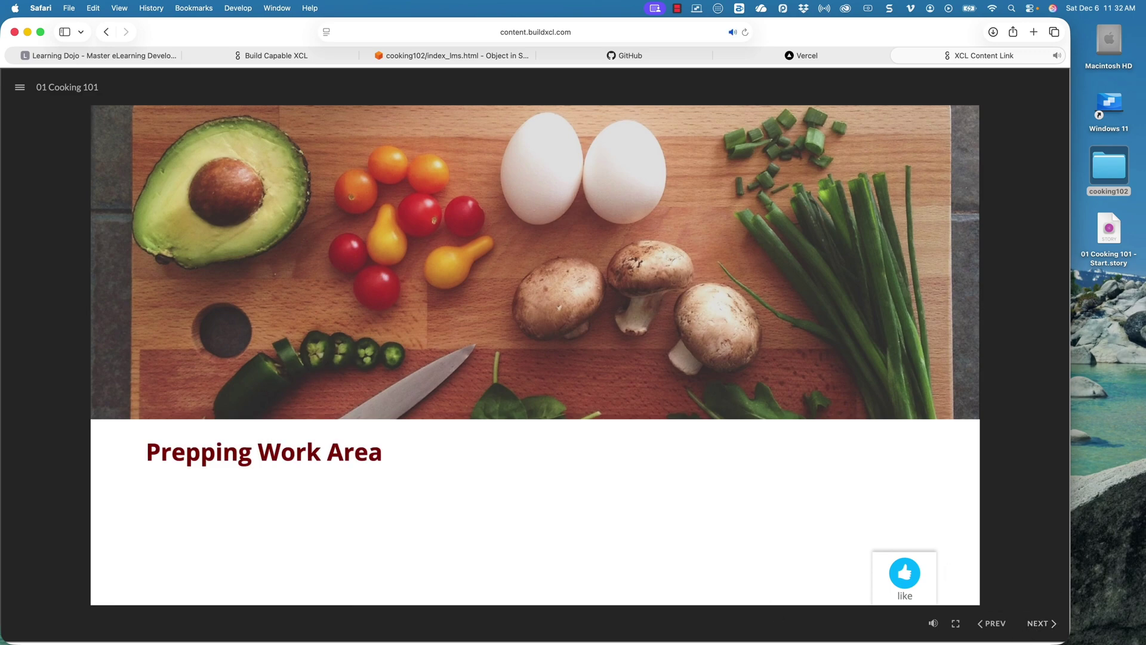
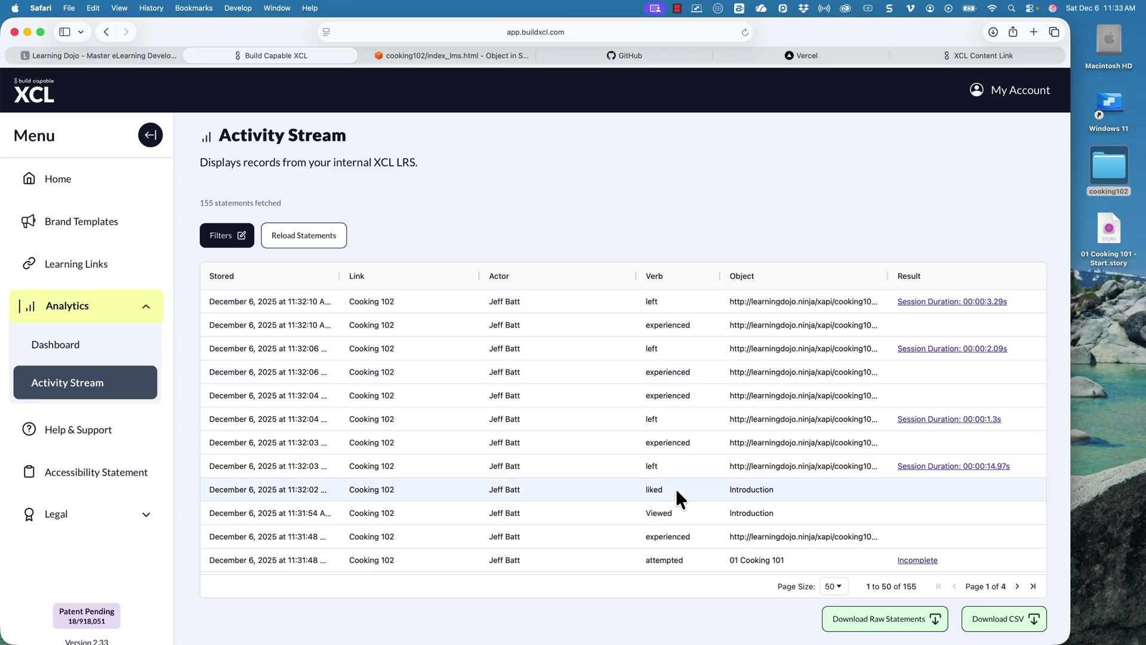
Step: Examine the Cooking 102 statements in the XCL Activity Stream and the available person and verb filters
scroll(675, 487, "right", 1)
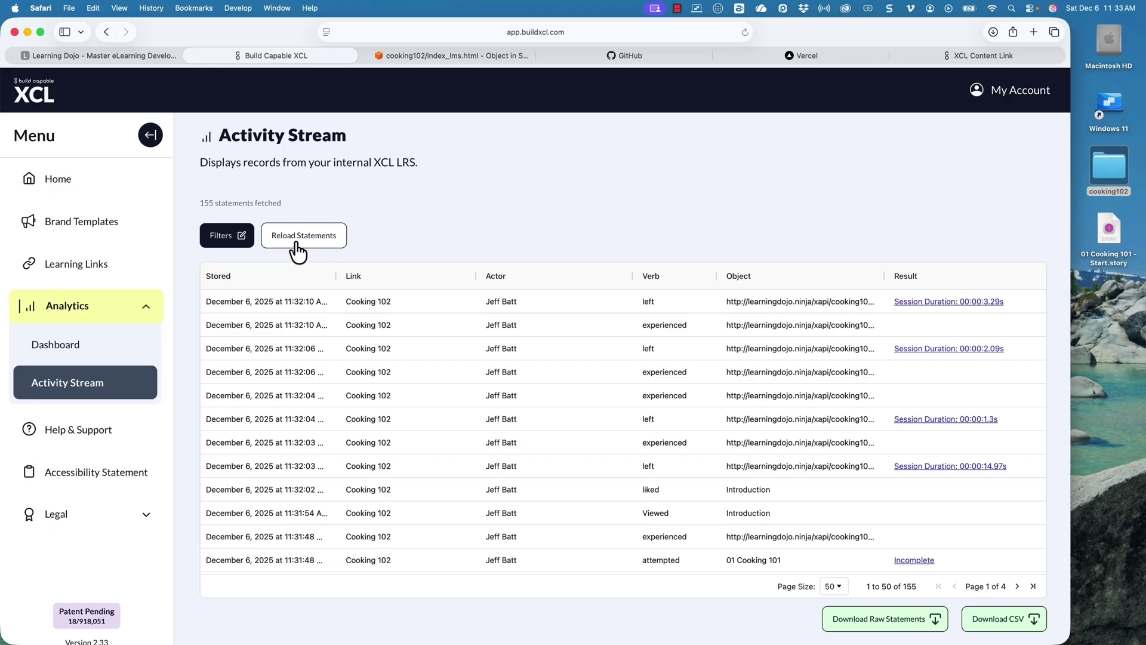
left_click(241, 242)
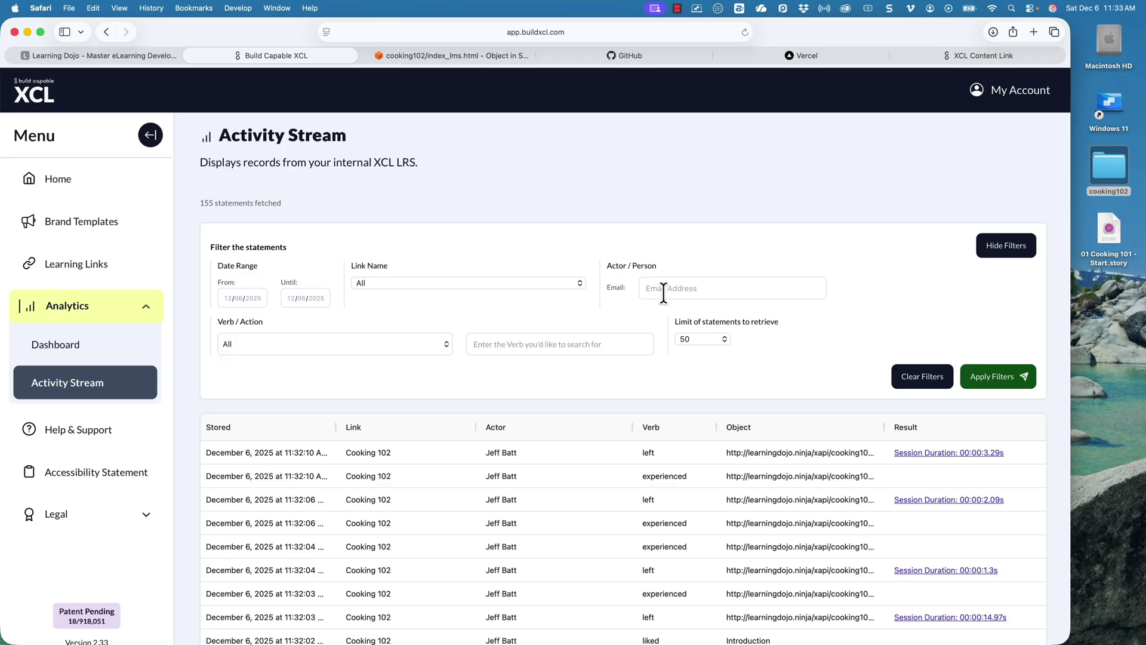
left_click(684, 290)
left_click(537, 315)
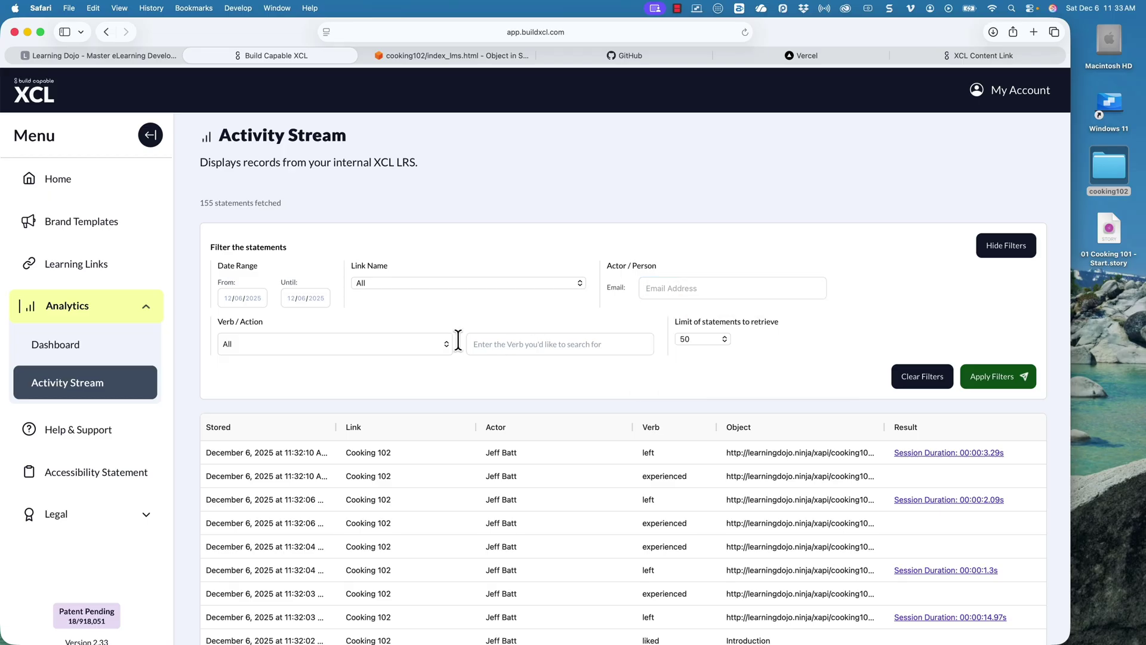
left_click(364, 339)
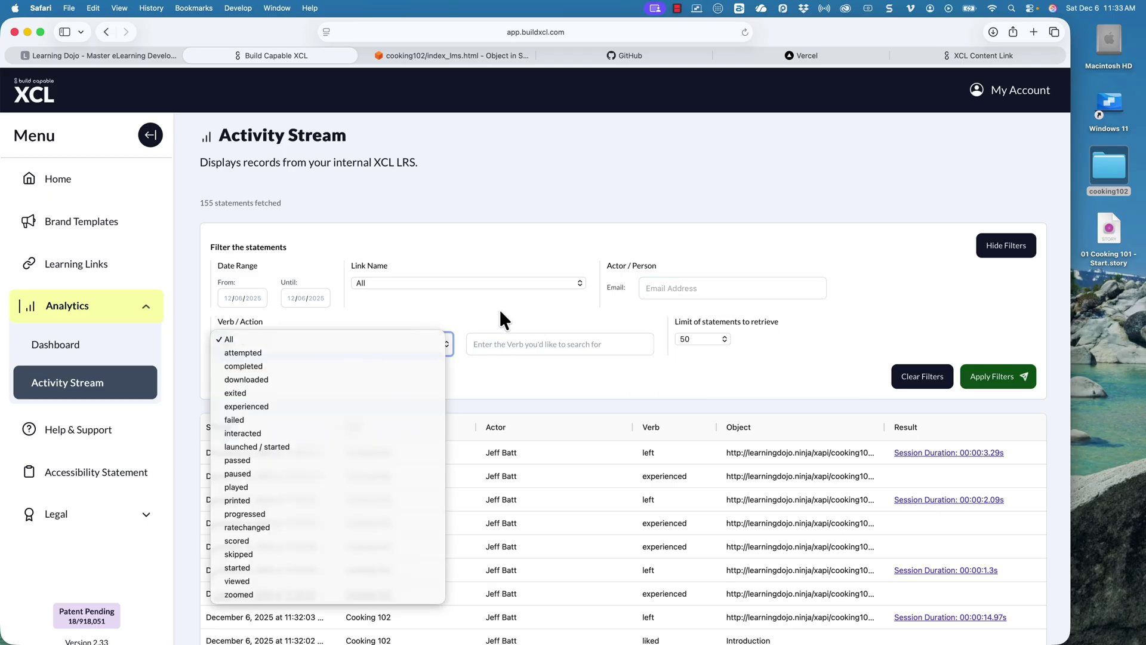
left_click(537, 314)
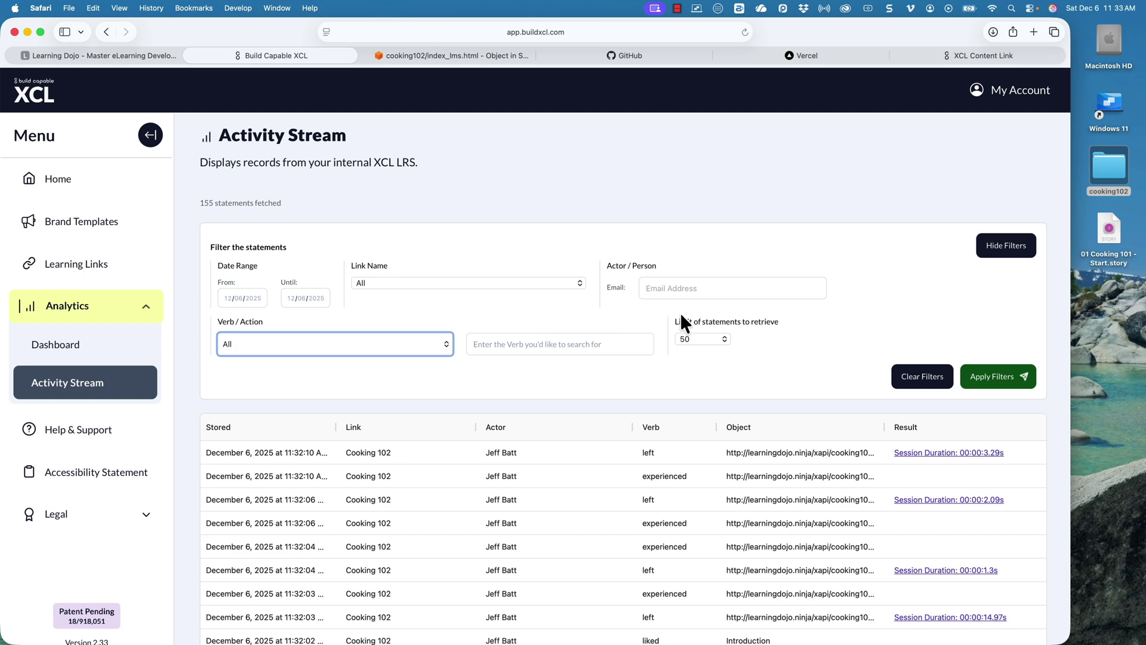
left_click(990, 251)
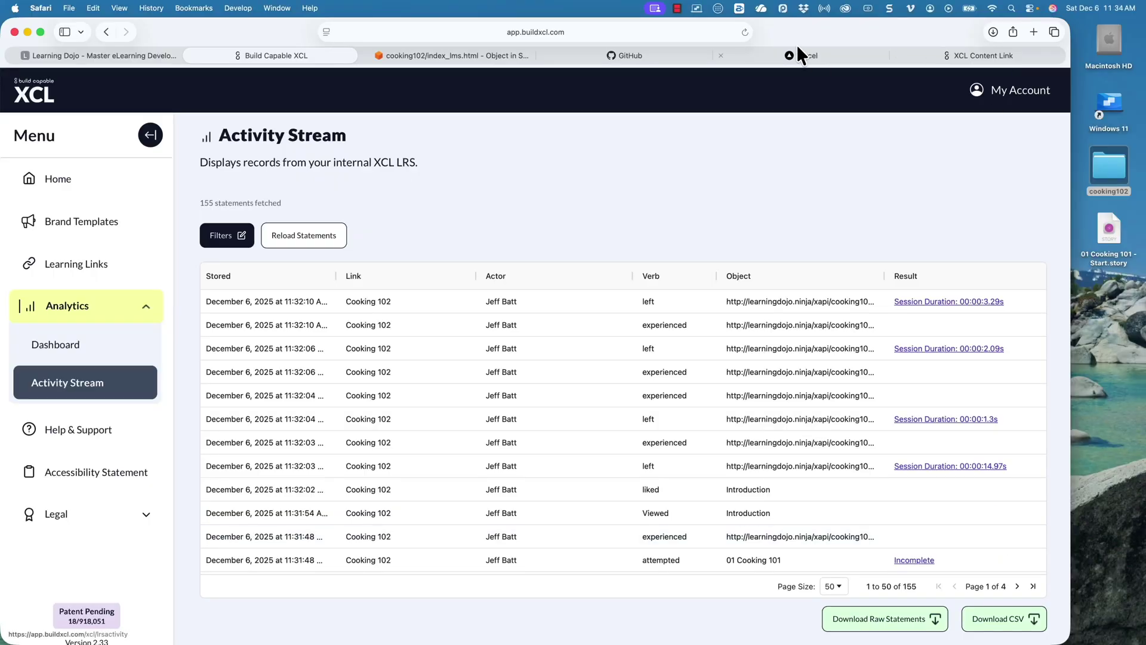
Step: Look at the Vercel projects overview, and create a public GitHub repository named cooking102
left_click(803, 54)
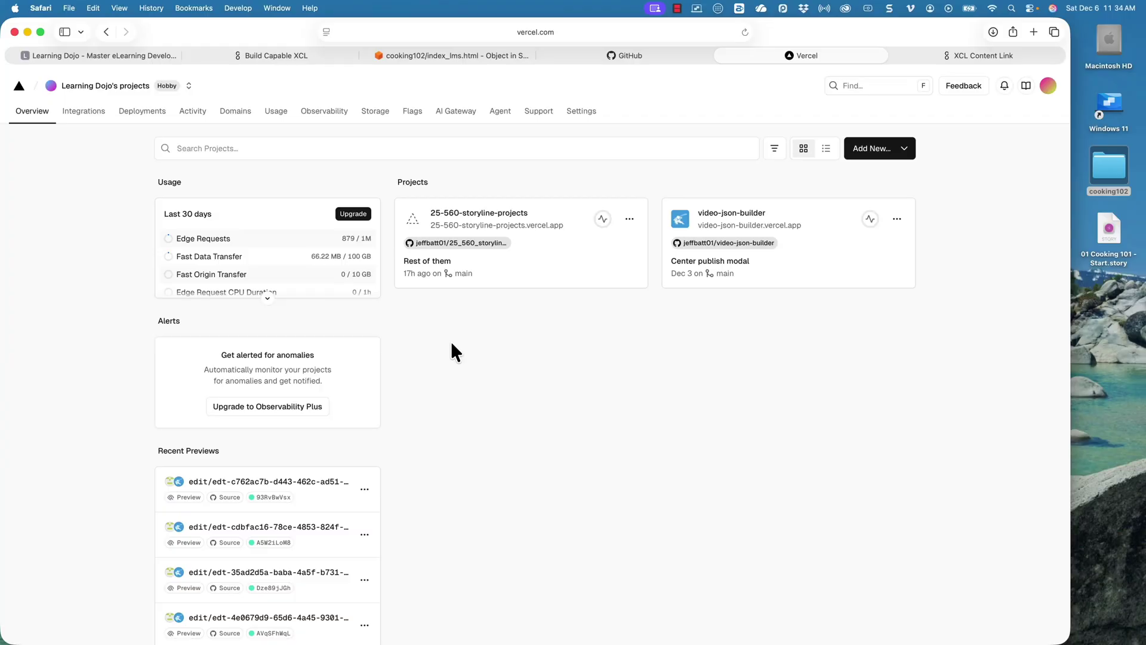
left_click(555, 57)
left_click(155, 125)
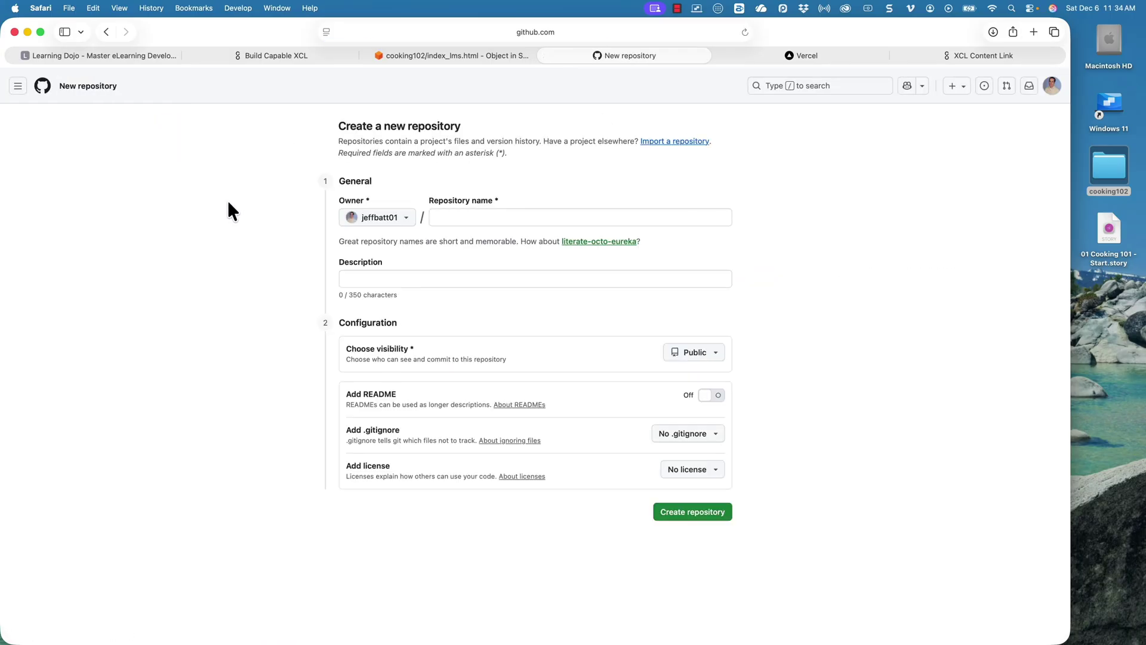
left_click(539, 219)
type("cooking102")
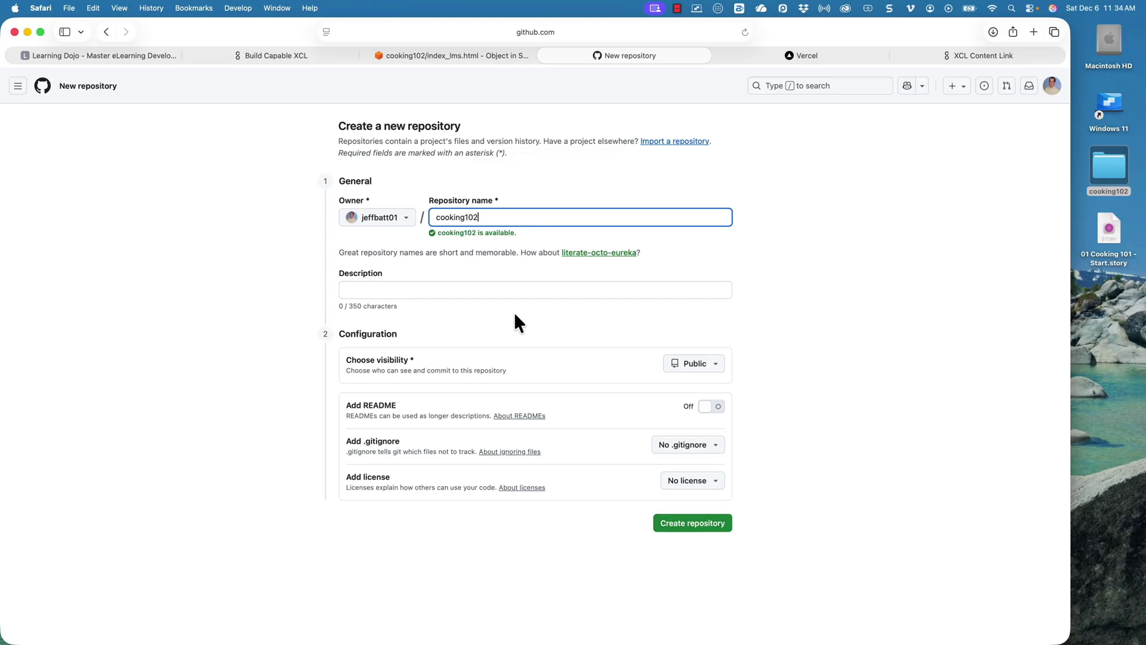
left_click(676, 366)
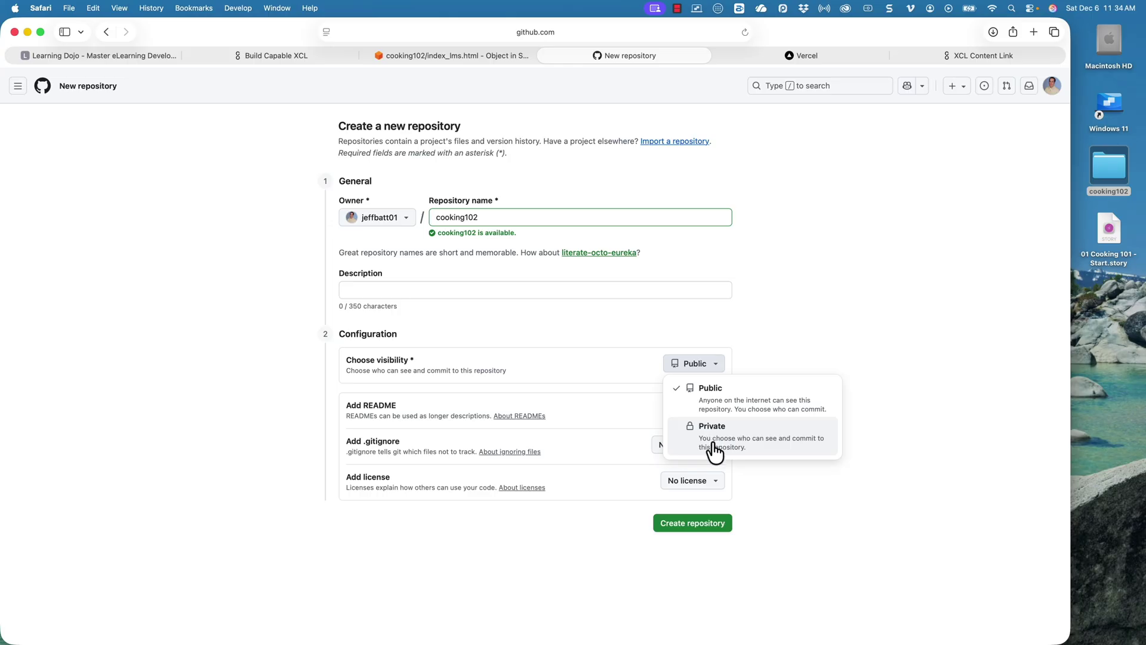
left_click(950, 454)
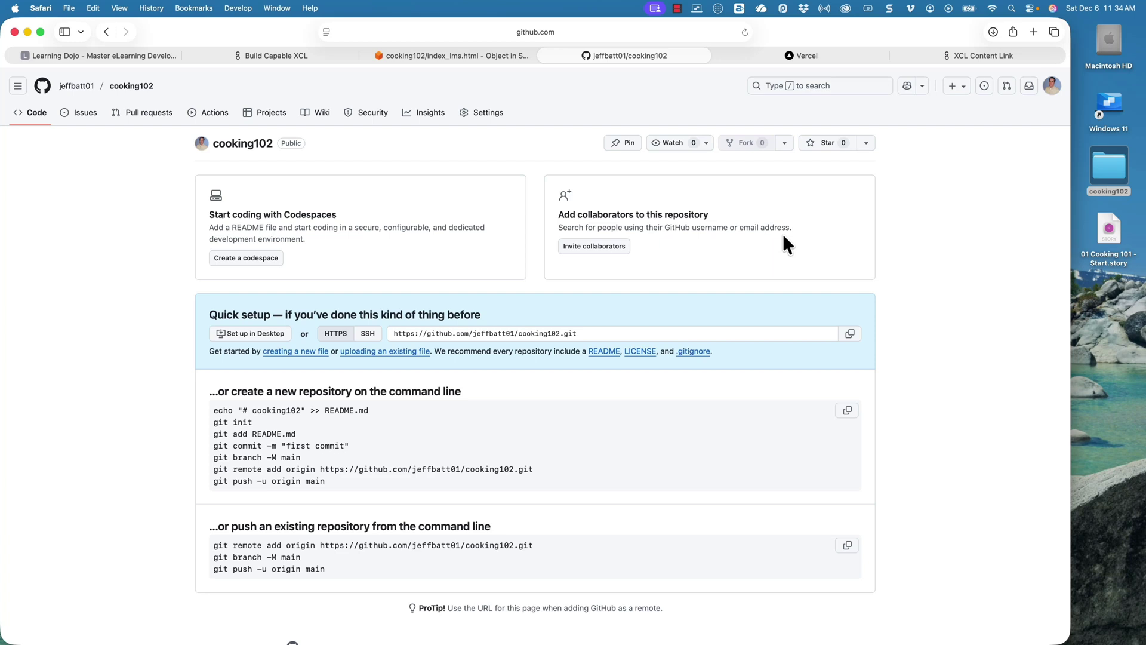
Step: Upload all the files and folders inside the desktop's cooking102 folder to the cooking102 GitHub repository
scroll(446, 246, "down", 2)
scroll(448, 248, "up", 2)
left_click(370, 354)
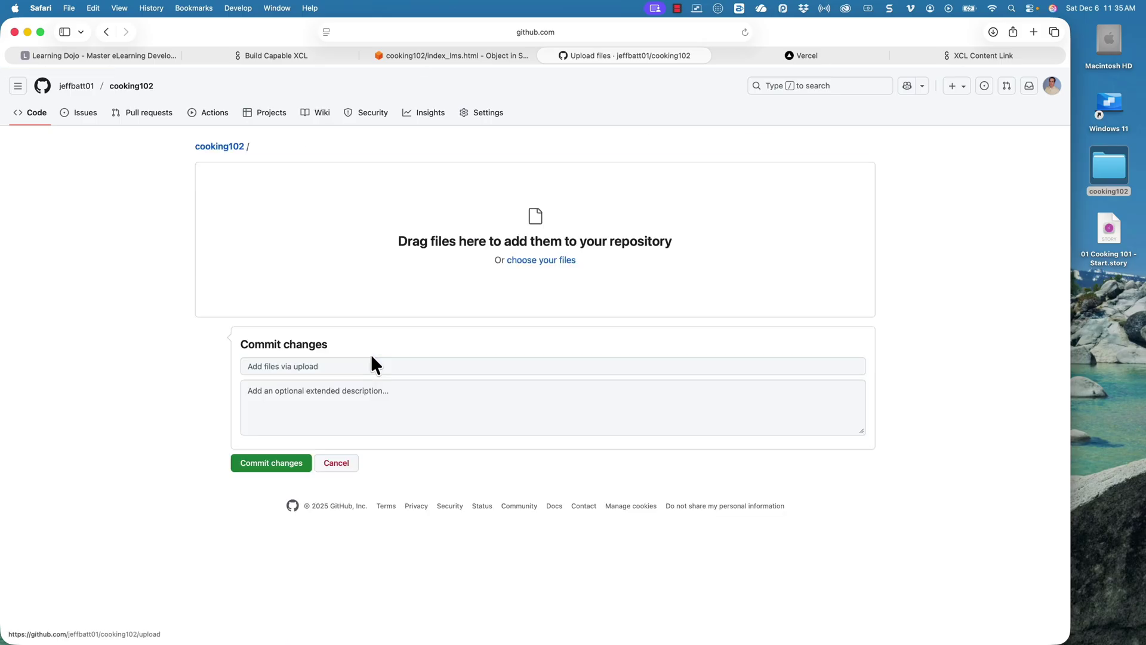
left_click_drag(1109, 169, 885, 197)
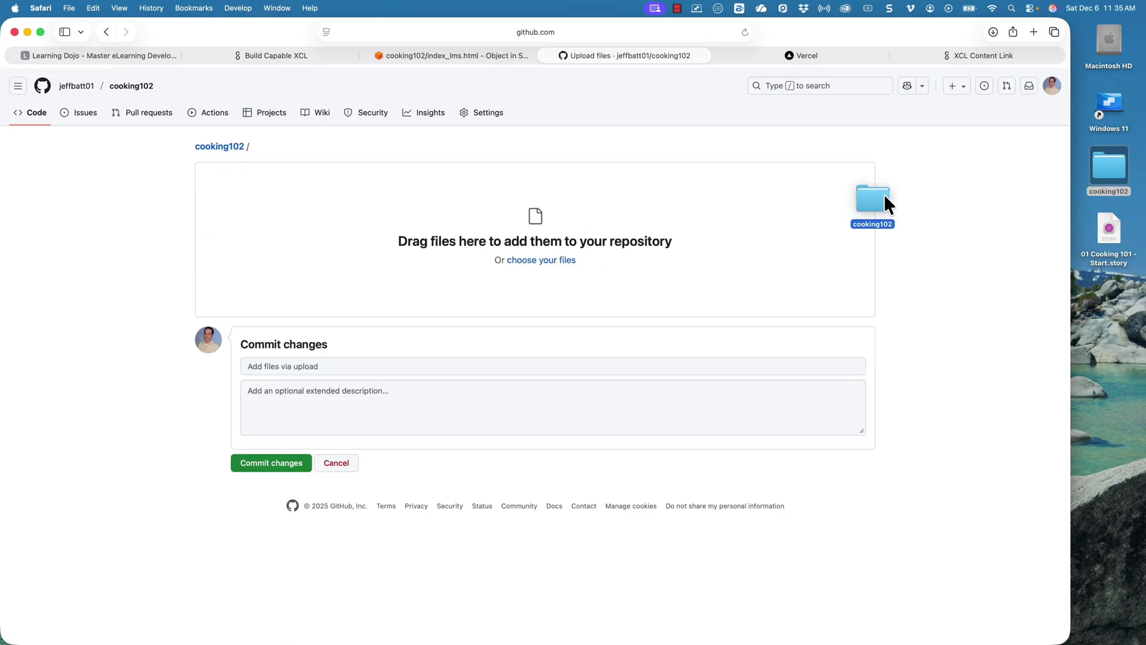
left_click_drag(1106, 166, 1107, 166)
double_click(1107, 166)
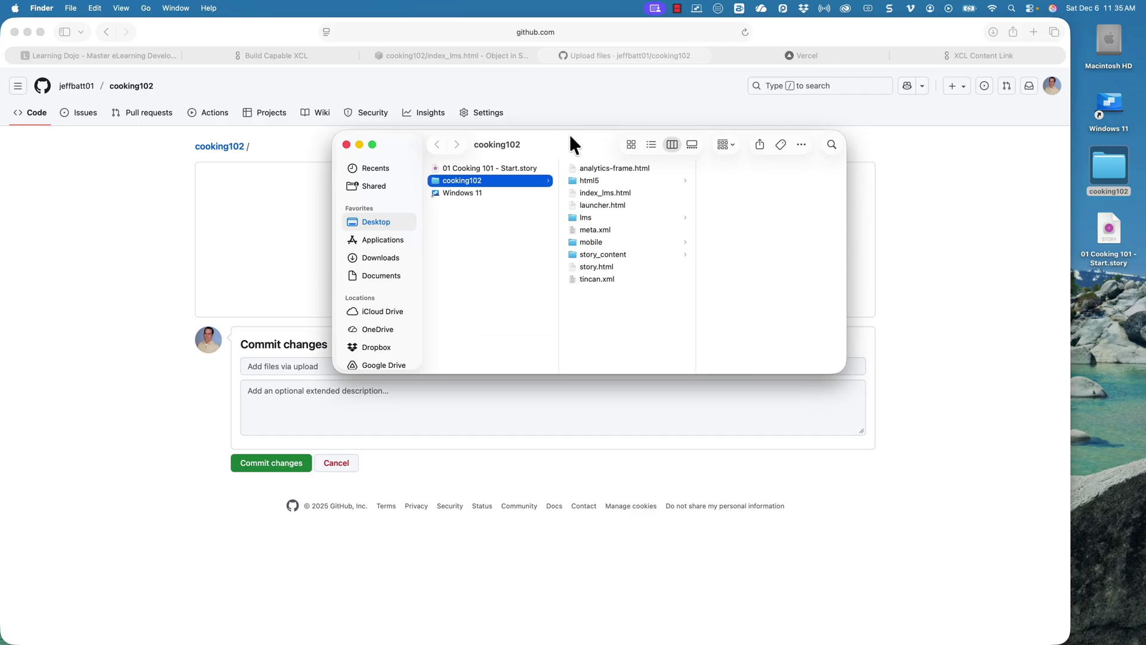
left_click_drag(570, 134, 889, 176)
left_click(937, 246)
key("cmd+a")
left_click_drag(918, 243, 557, 256)
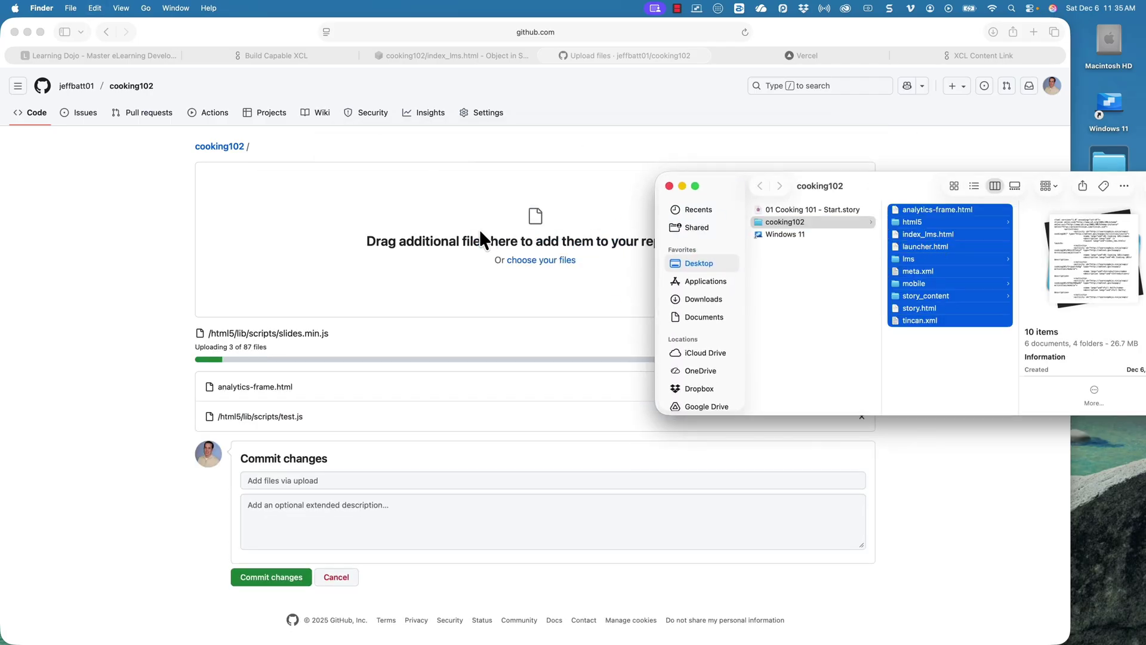
Step: Follow the upload of the course files through the growing file list
left_click(494, 220)
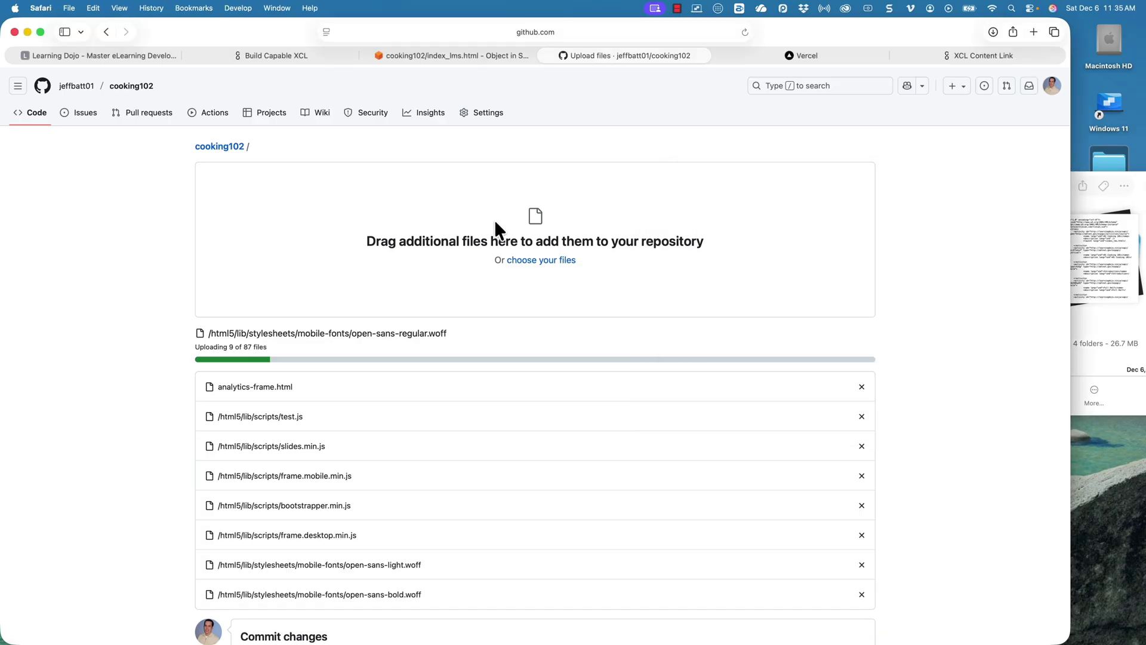
scroll(497, 227, "down", 10)
scroll(496, 227, "down", 5)
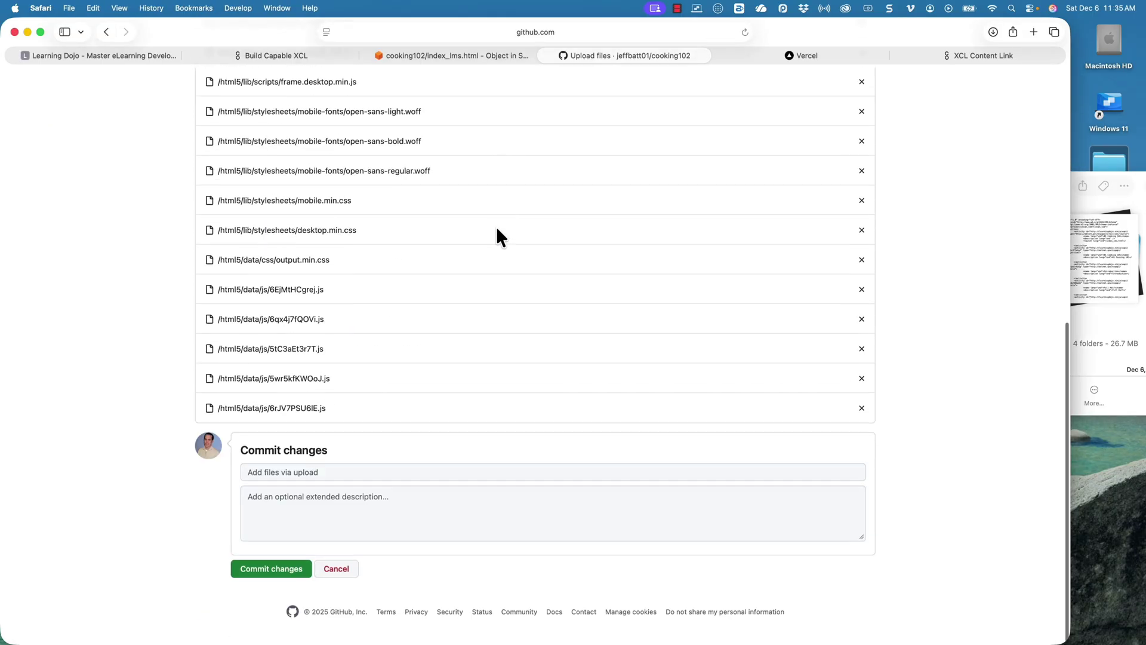
scroll(399, 460, "down", 5)
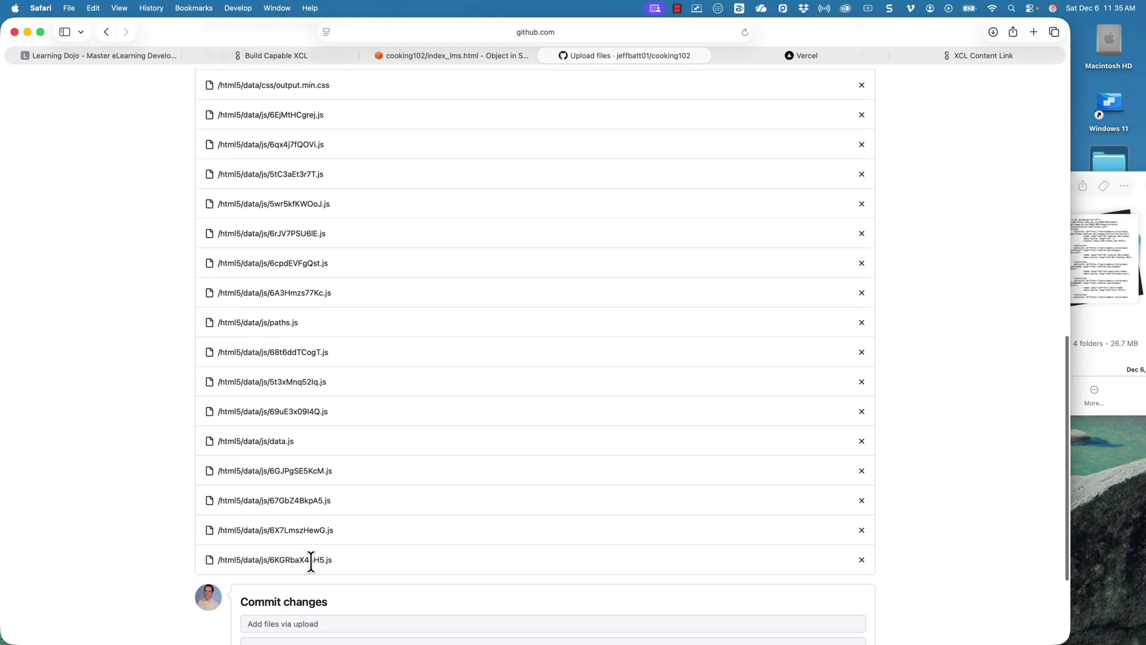
scroll(312, 559, "down", 7)
scroll(320, 531, "down", 5)
scroll(317, 529, "down", 5)
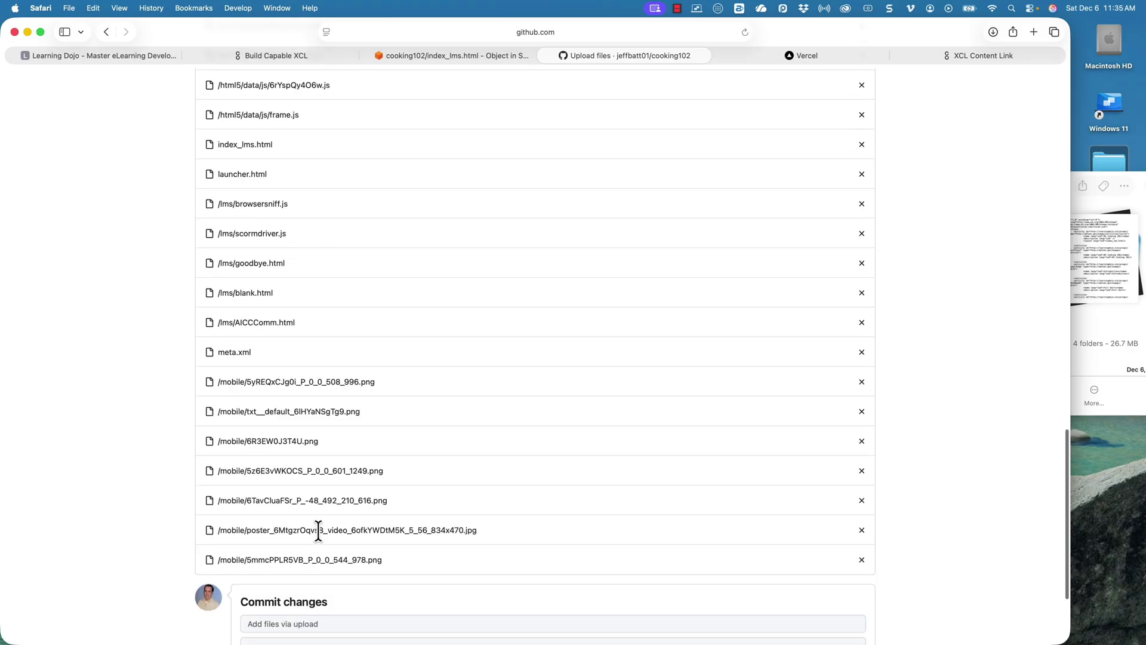
scroll(318, 530, "down", 5)
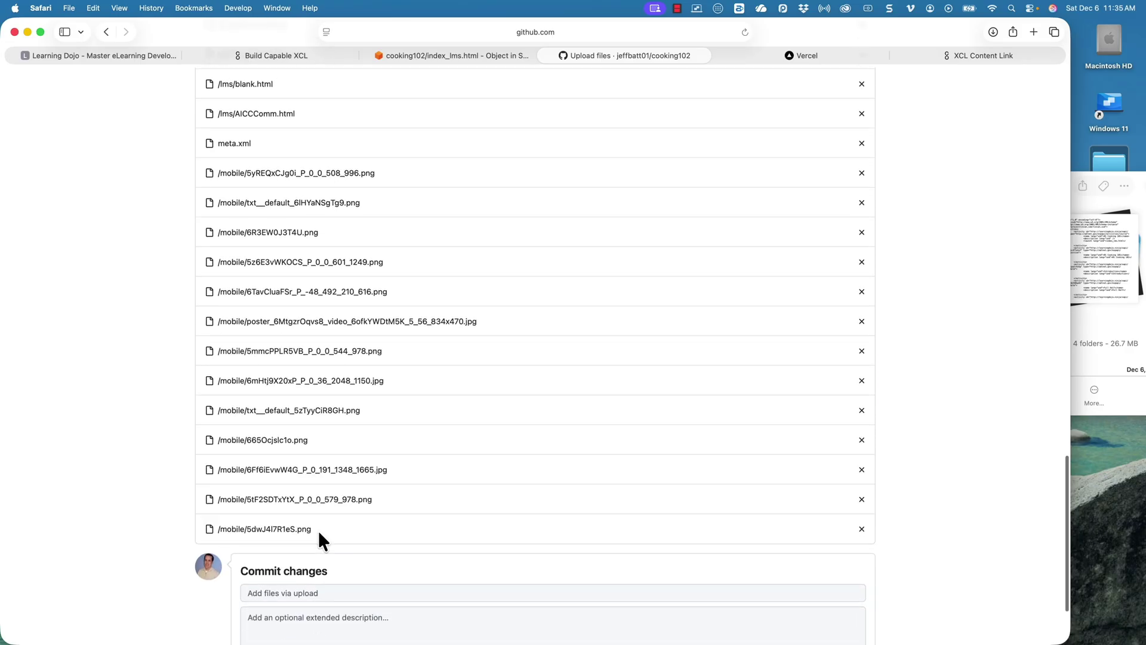
scroll(698, 364, "down", 15)
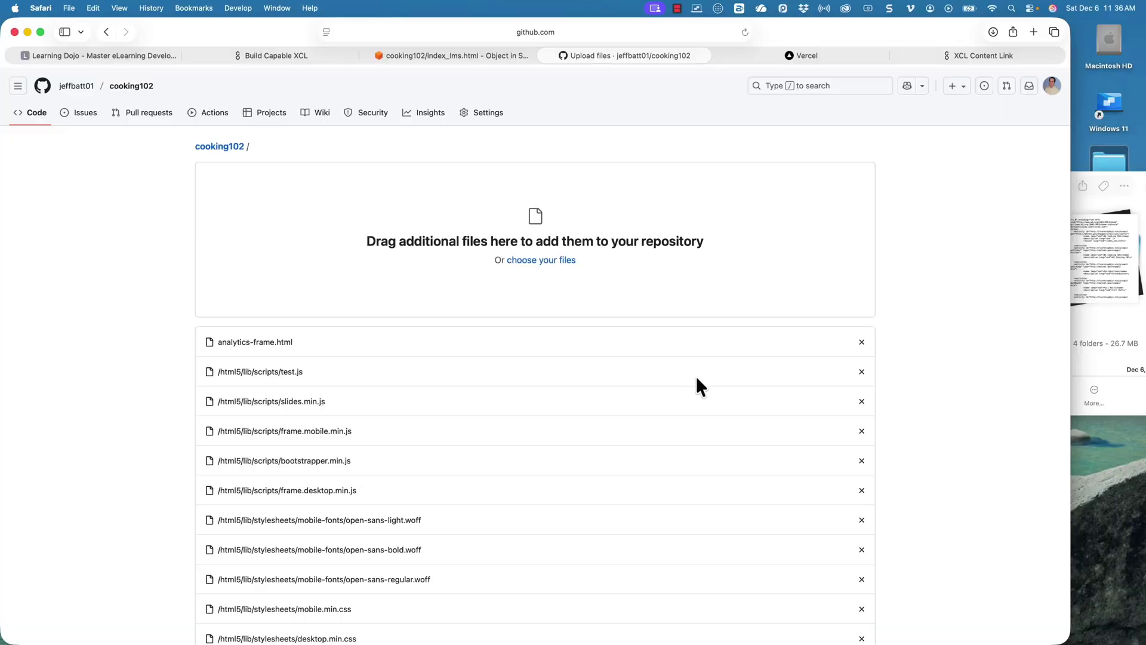
Step: Commit the uploaded files with the message "Initial load"
scroll(692, 394, "down", 10)
scroll(685, 428, "down", 15)
left_click(367, 476)
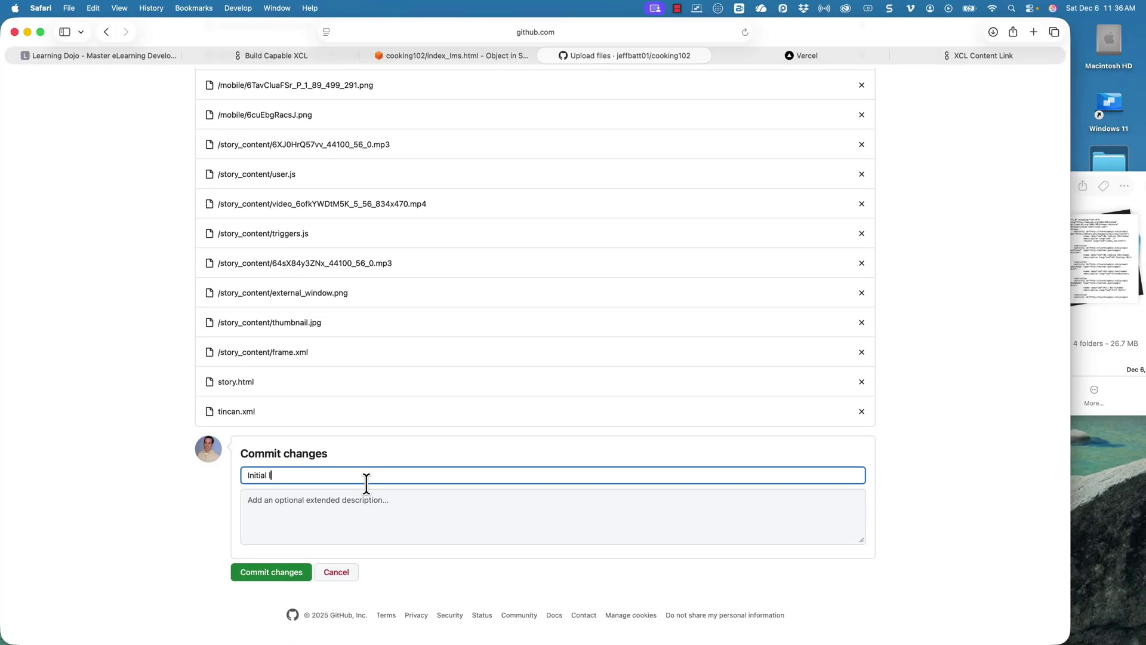
left_click(308, 573)
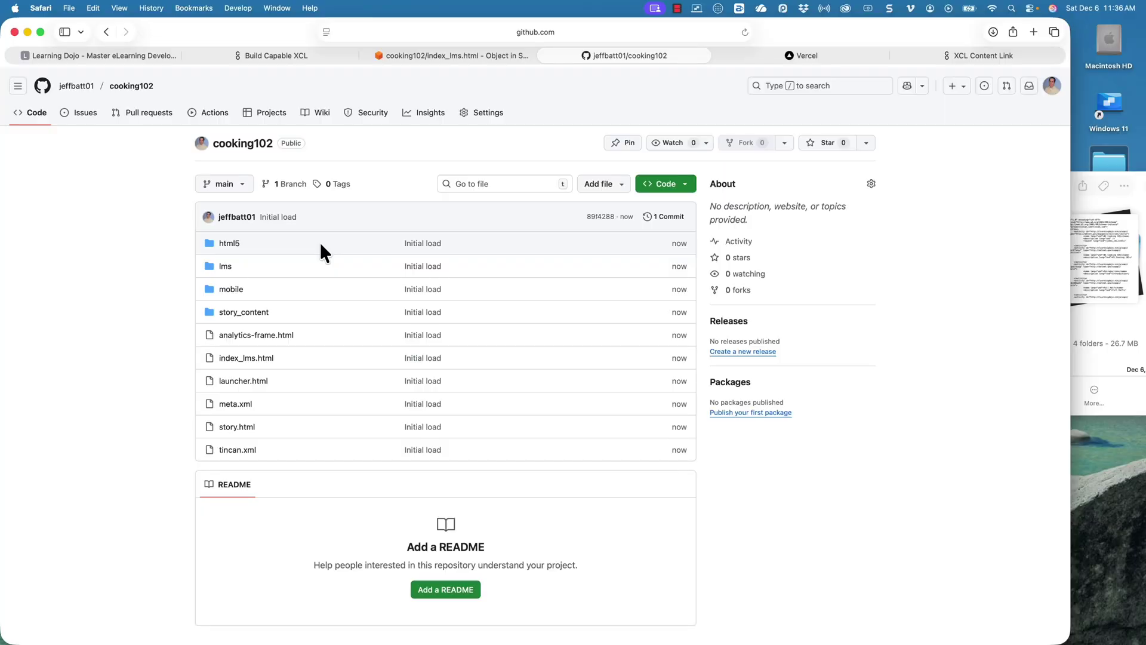
Step: Switch to Vercel, import the cooking102 GitHub repository as a new project, deploy it and continue to its dashboard
left_click(843, 55)
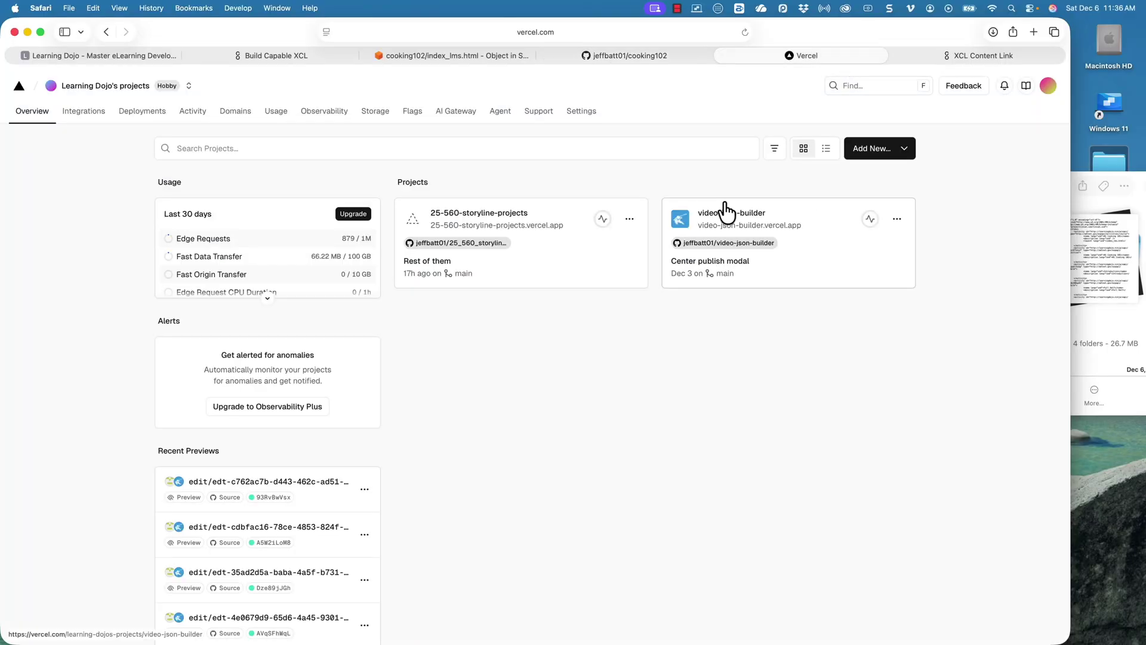
left_click(863, 153)
left_click(867, 182)
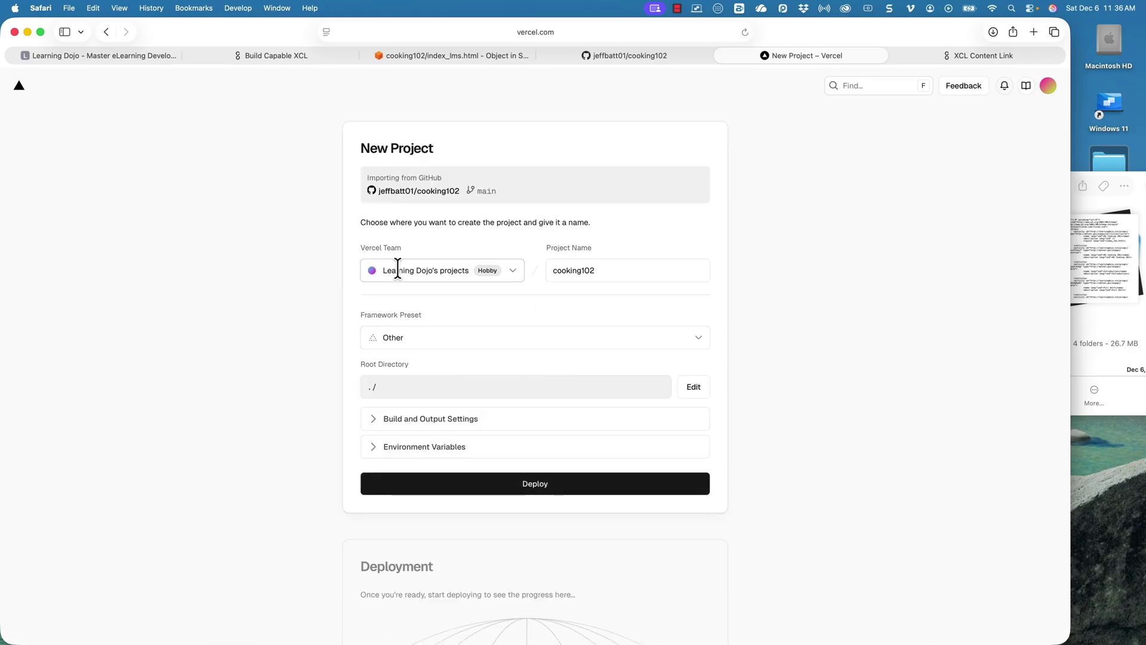
left_click(546, 485)
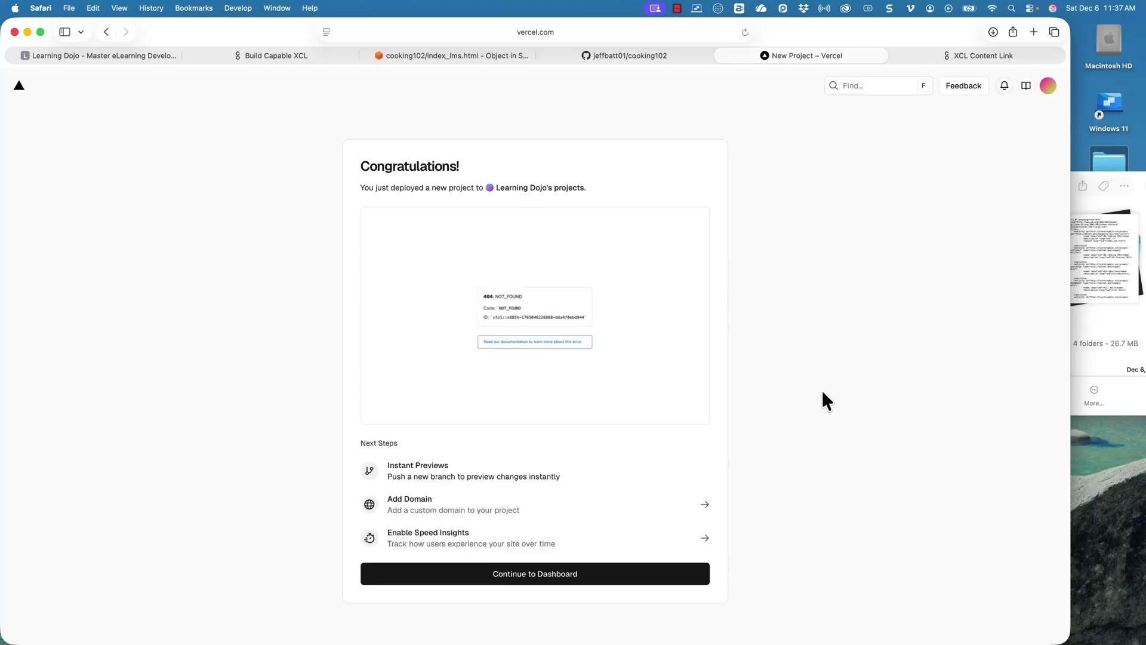
left_click(635, 584)
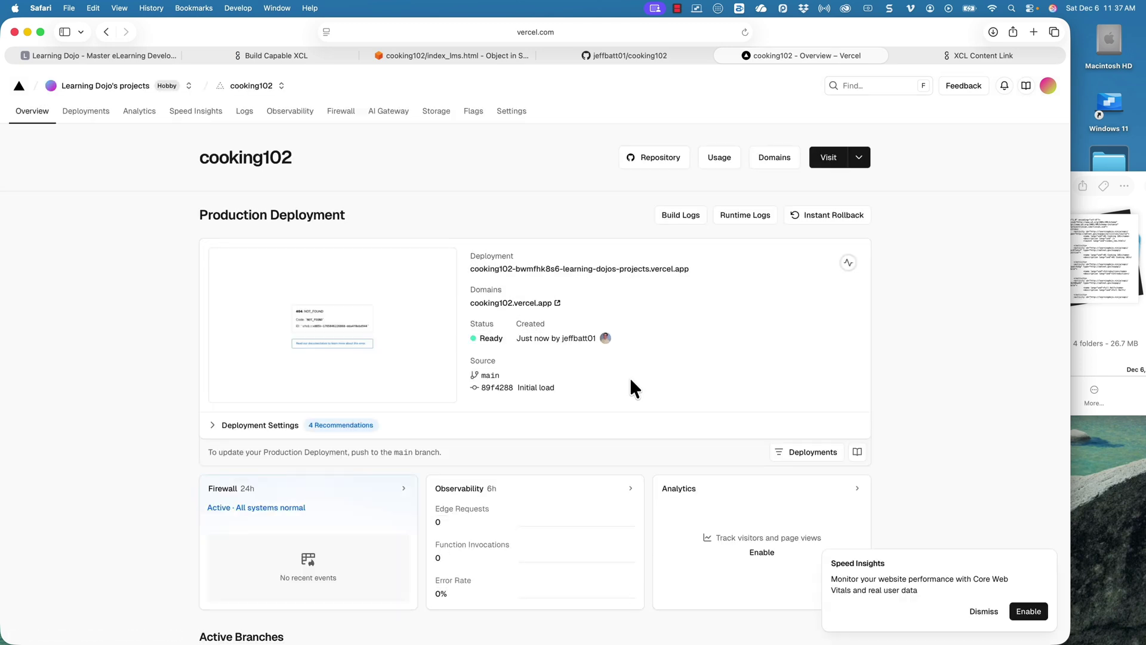
Step: Look over the production deployment settings of the cooking102 project
left_click(248, 429)
scroll(254, 430, "down", 3)
scroll(255, 436, "up", 3)
left_click(257, 426)
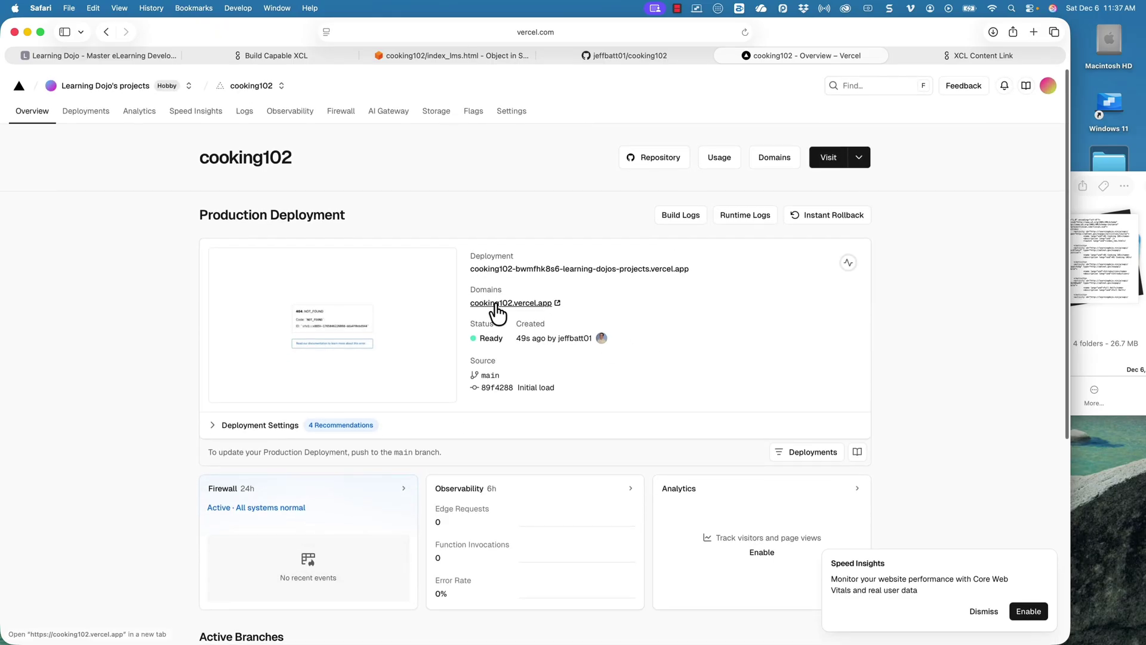
Step: Open the cooking102.vercel.app domain and add a slash to the end of its address
left_click(557, 304)
left_click(579, 31)
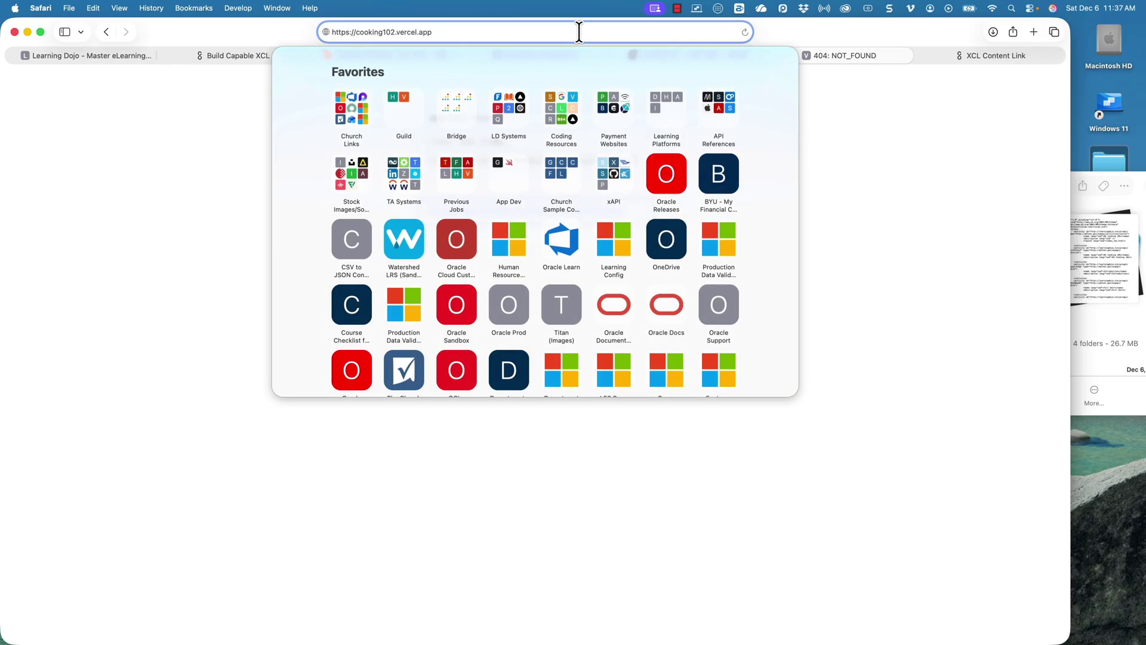
type("/coo")
key("BackSpace")
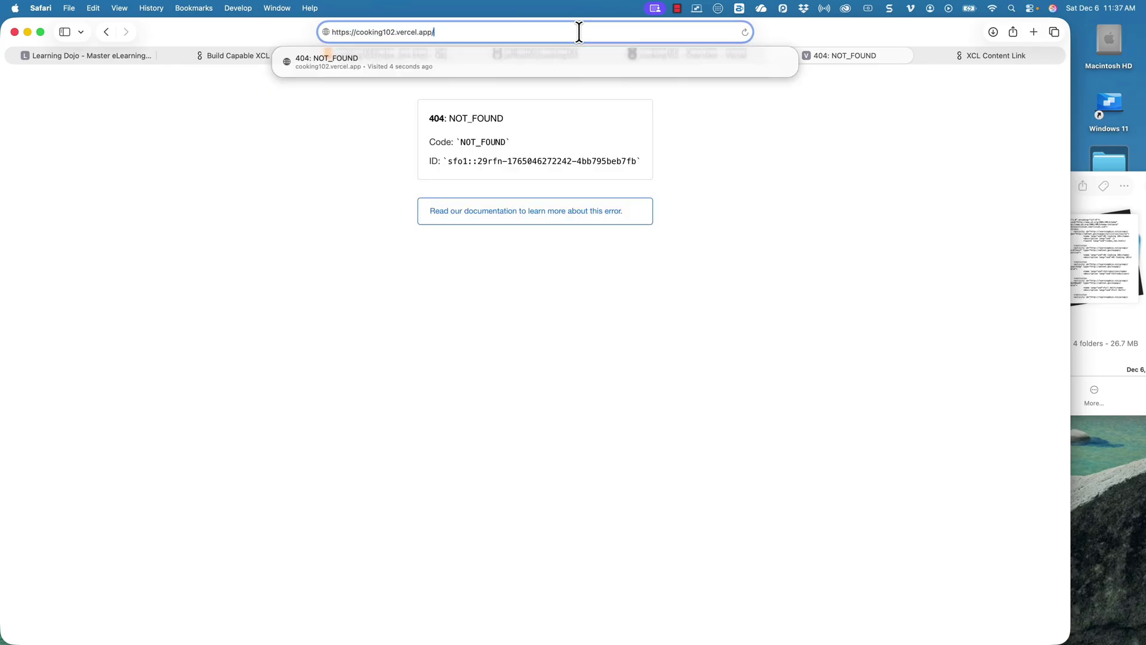
Step: Copy the file name index_lms.html from the cooking102 folder, append it to the Vercel address and load the course
left_click(1067, 287)
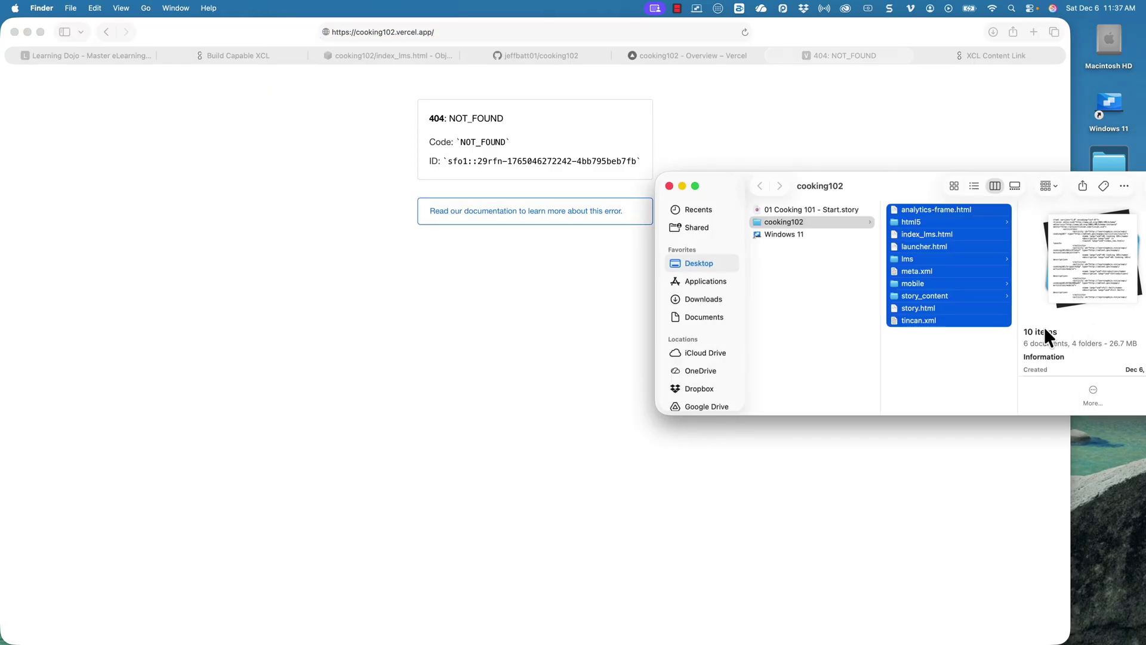
left_click(952, 234)
key("Return")
key("super+a")
key("super+c")
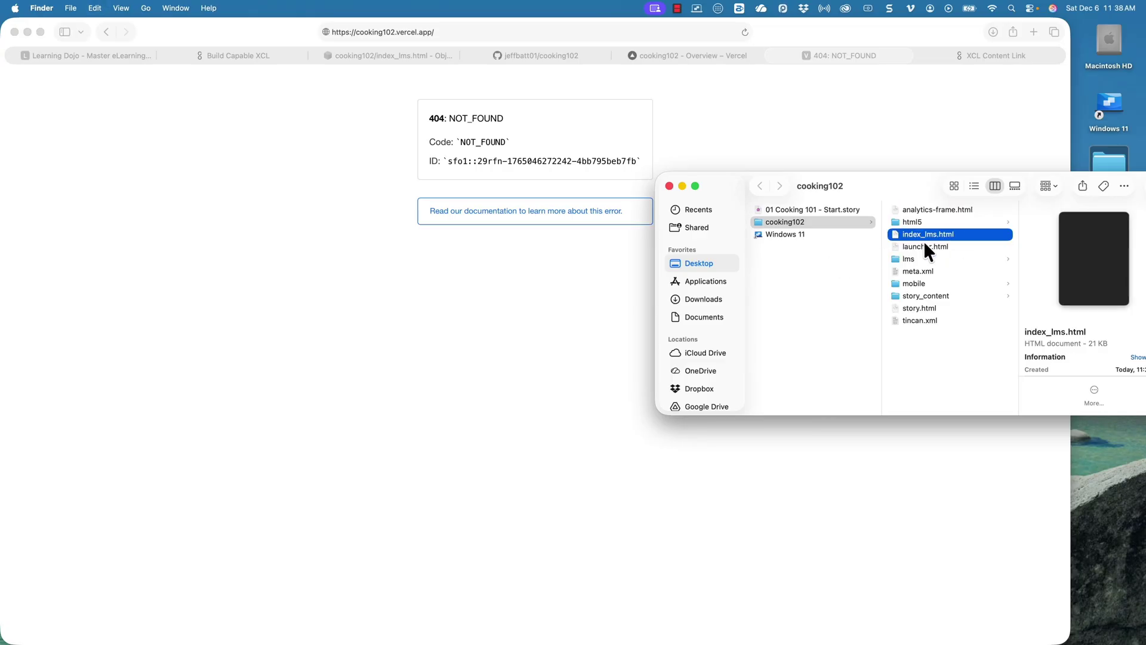
left_click(522, 34)
key("super+v")
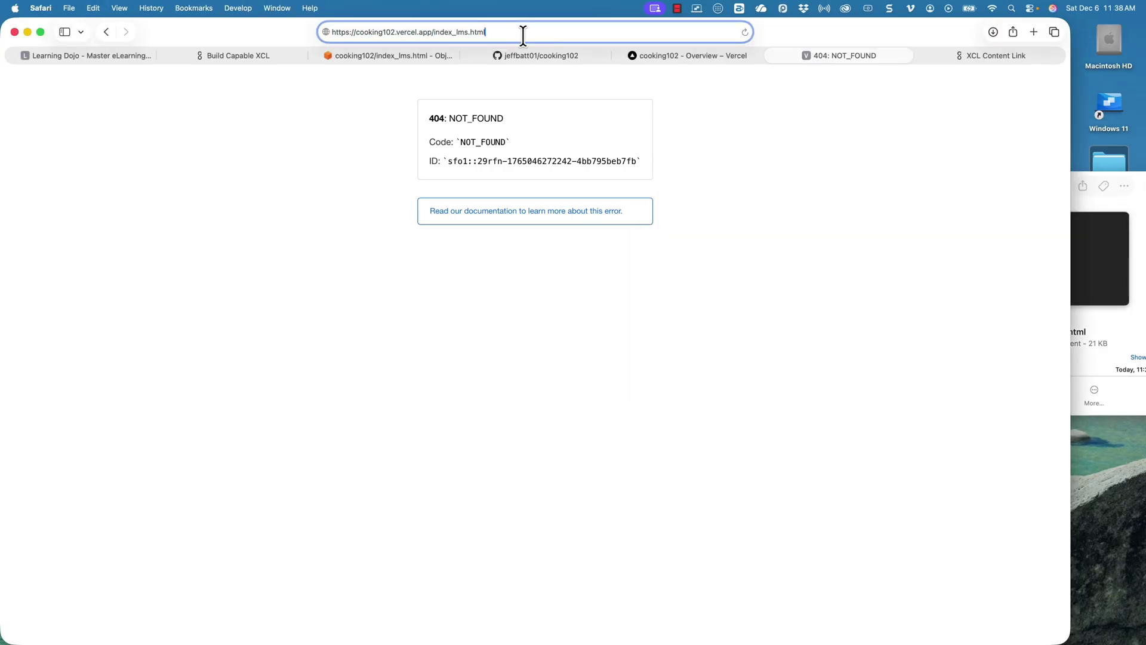
key("Return")
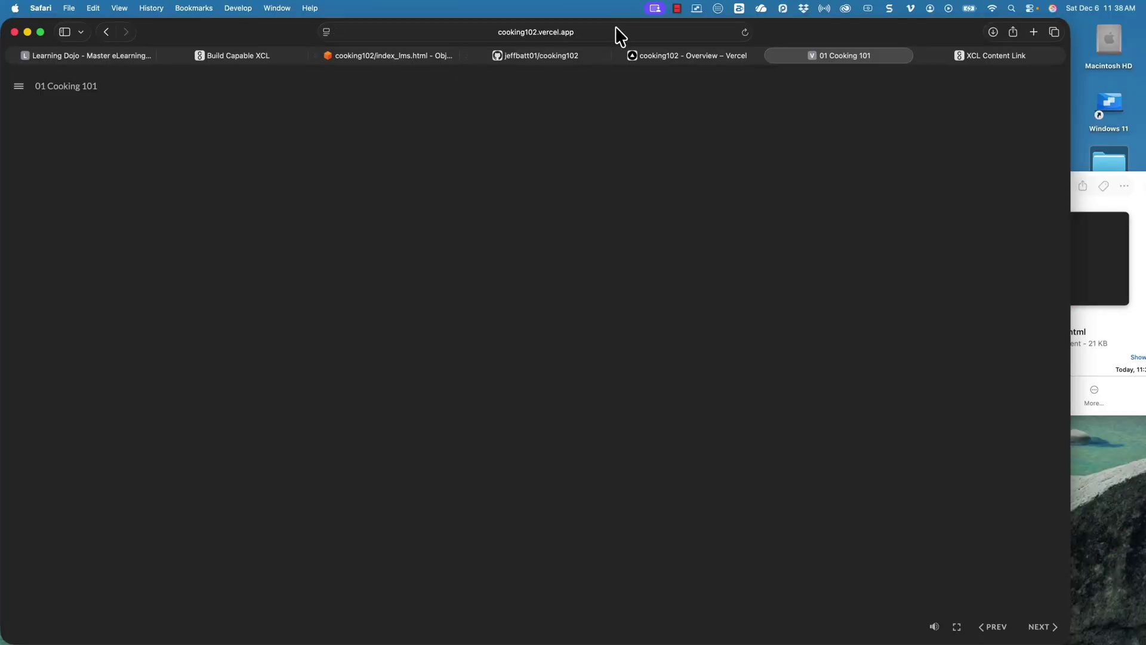
left_click(617, 35)
left_click(518, 32)
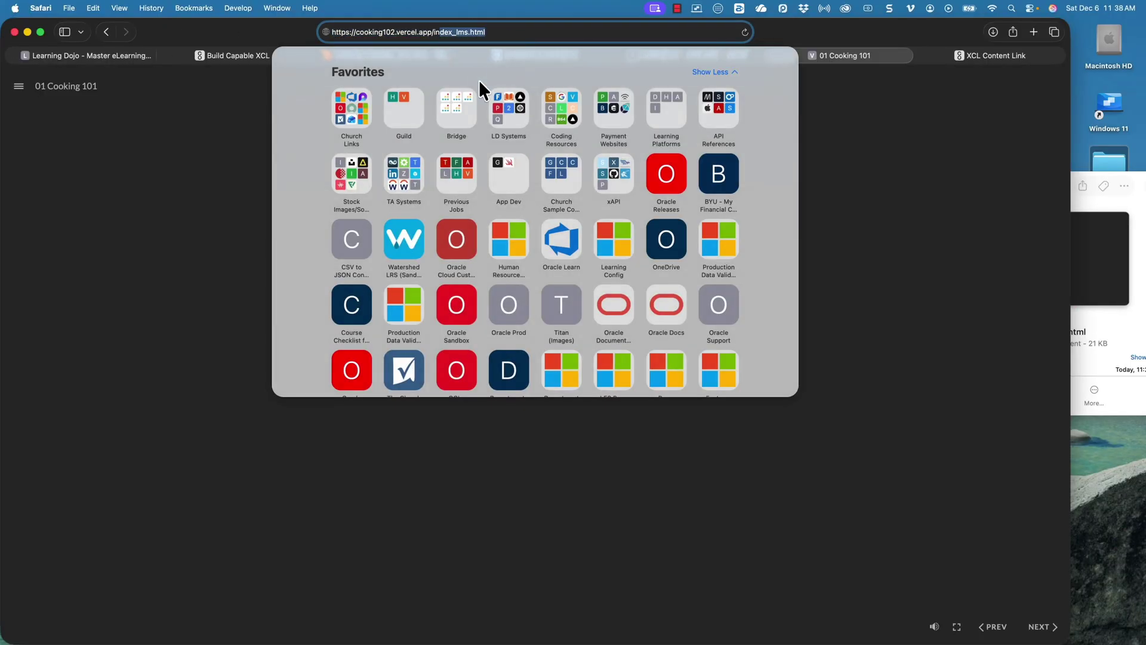
key("Return")
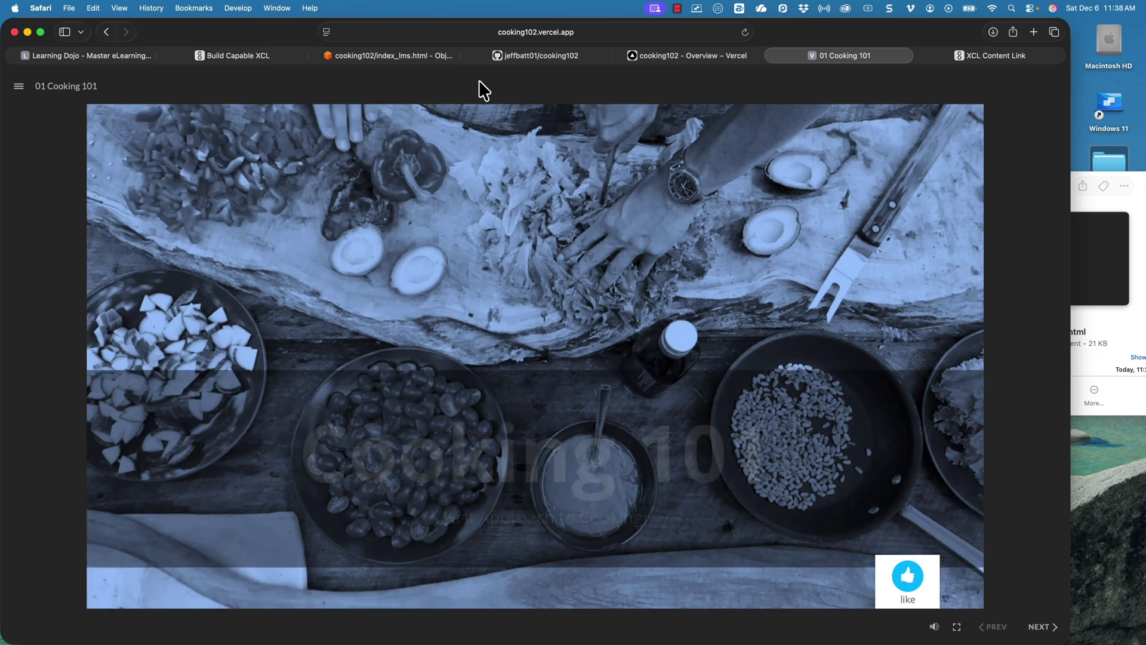
left_click(105, 33)
left_click(560, 34)
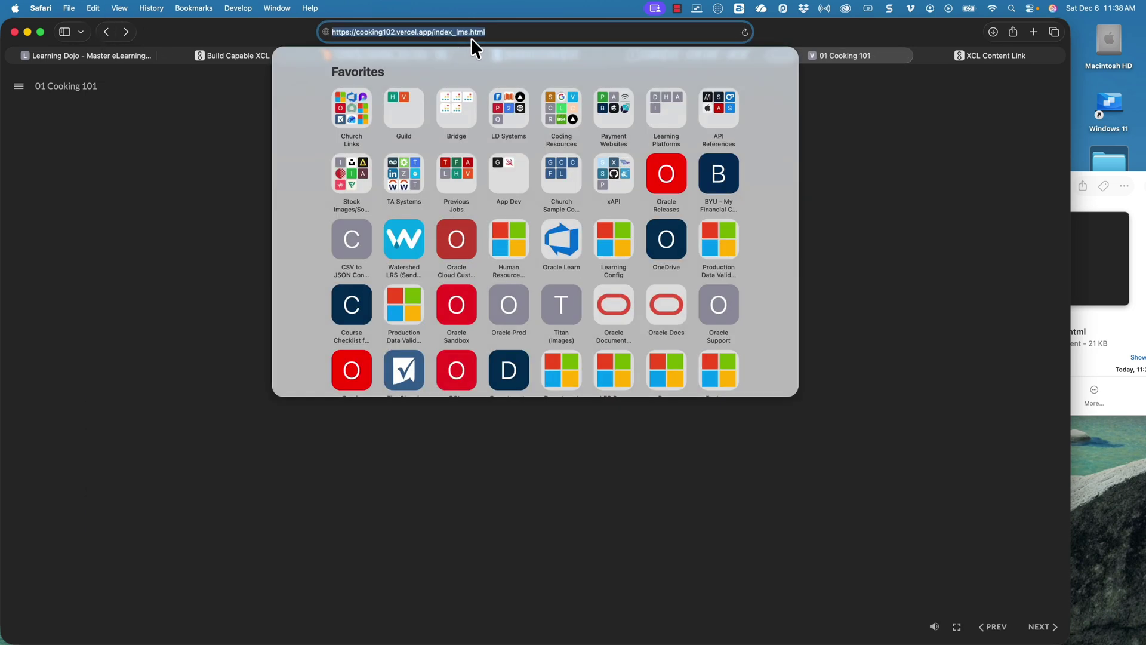